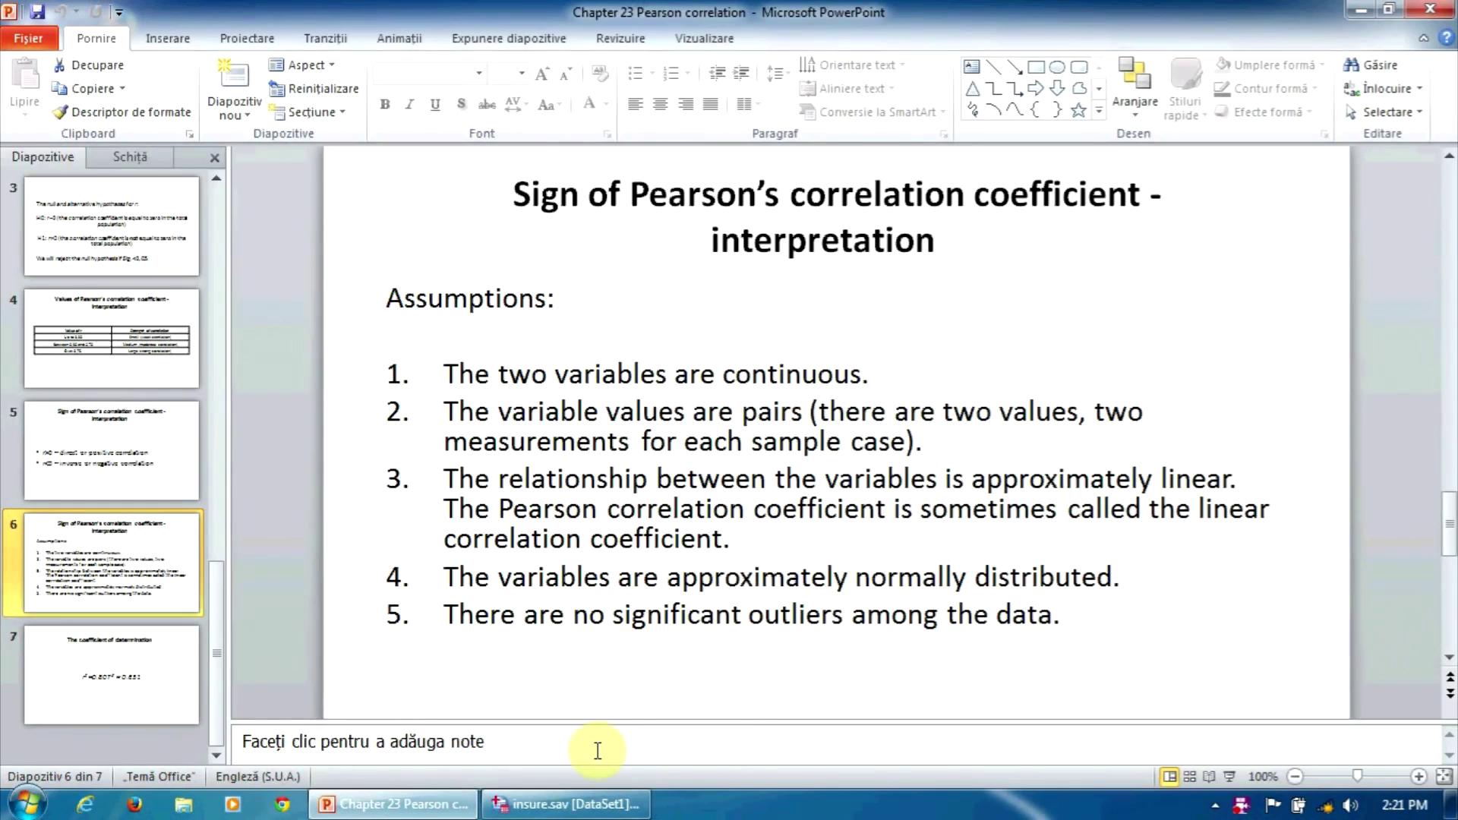
Step: Start a Chart Builder chart from insure.sav and place a Simple Scatter template on the canvas
click(565, 804)
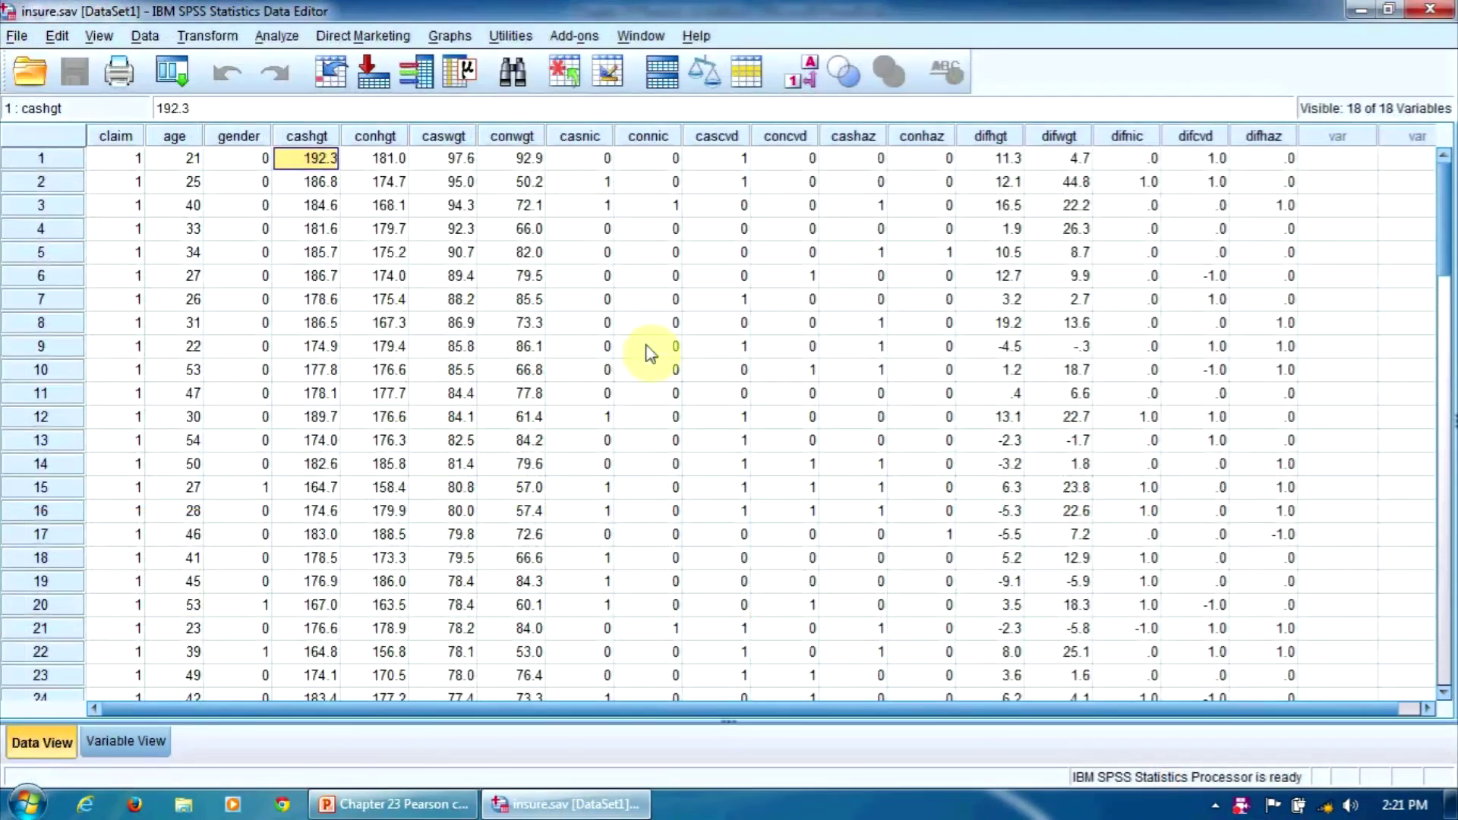
click(452, 36)
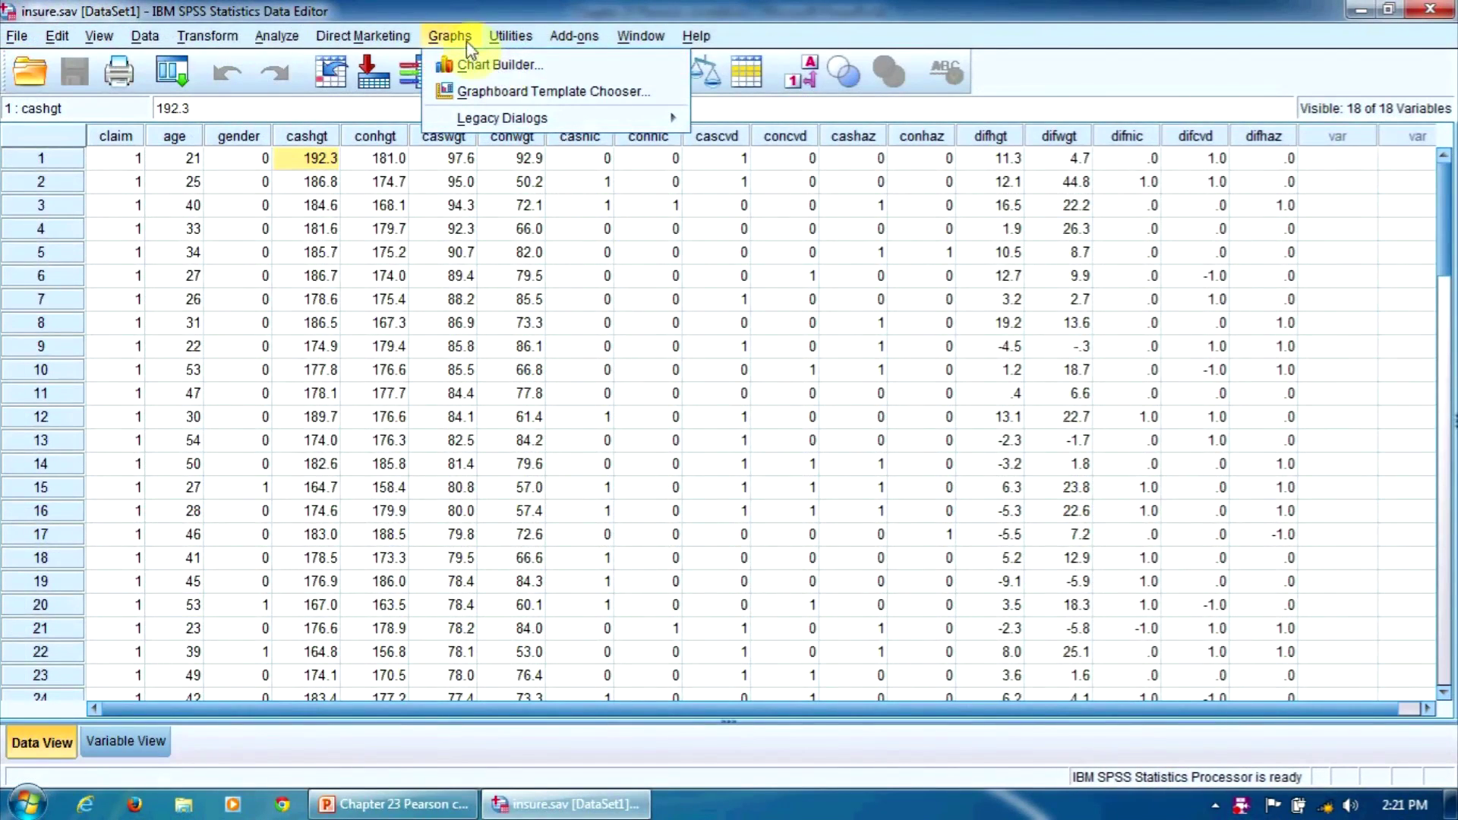
click(558, 67)
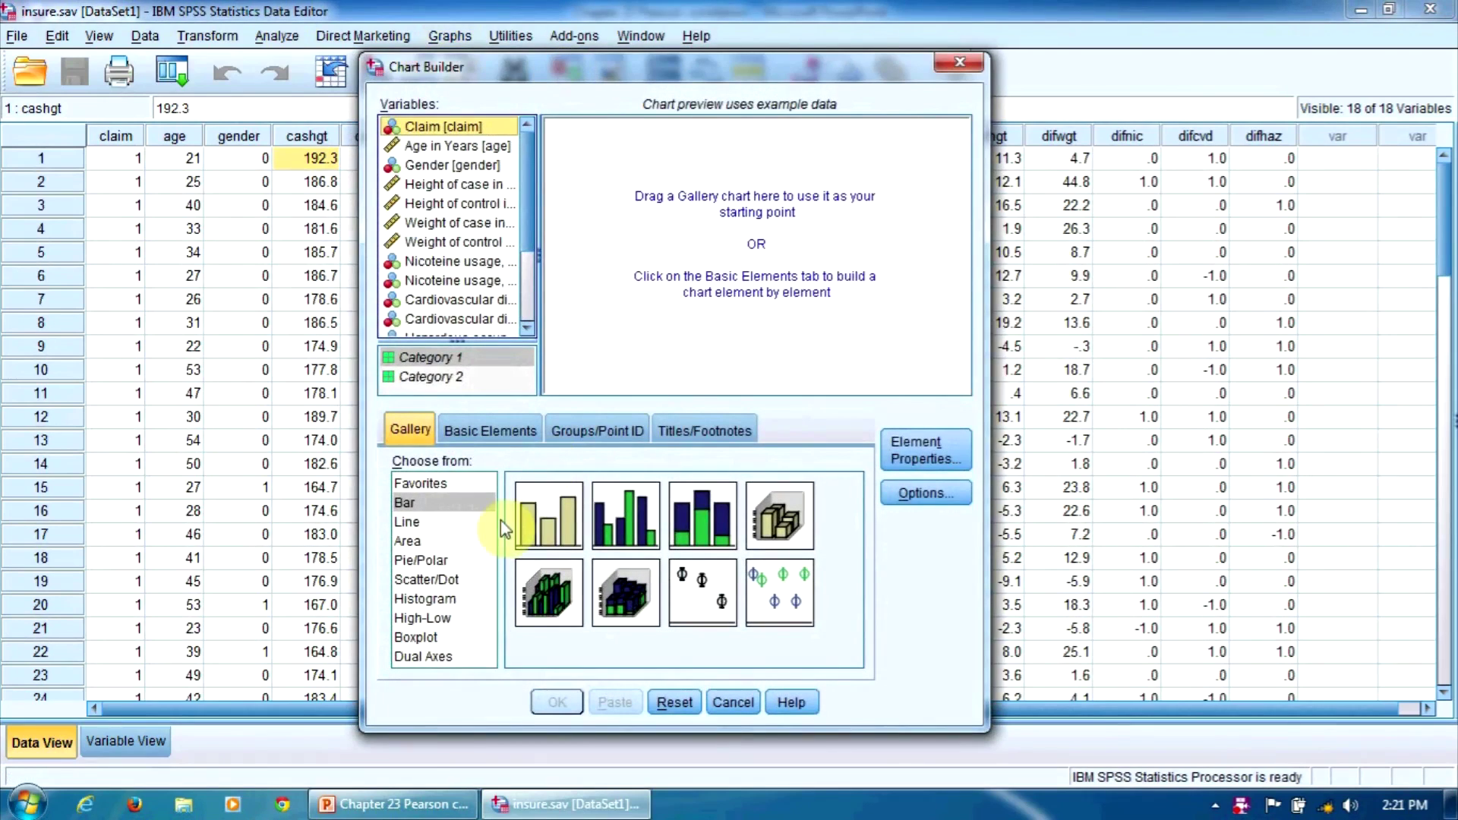
click(429, 580)
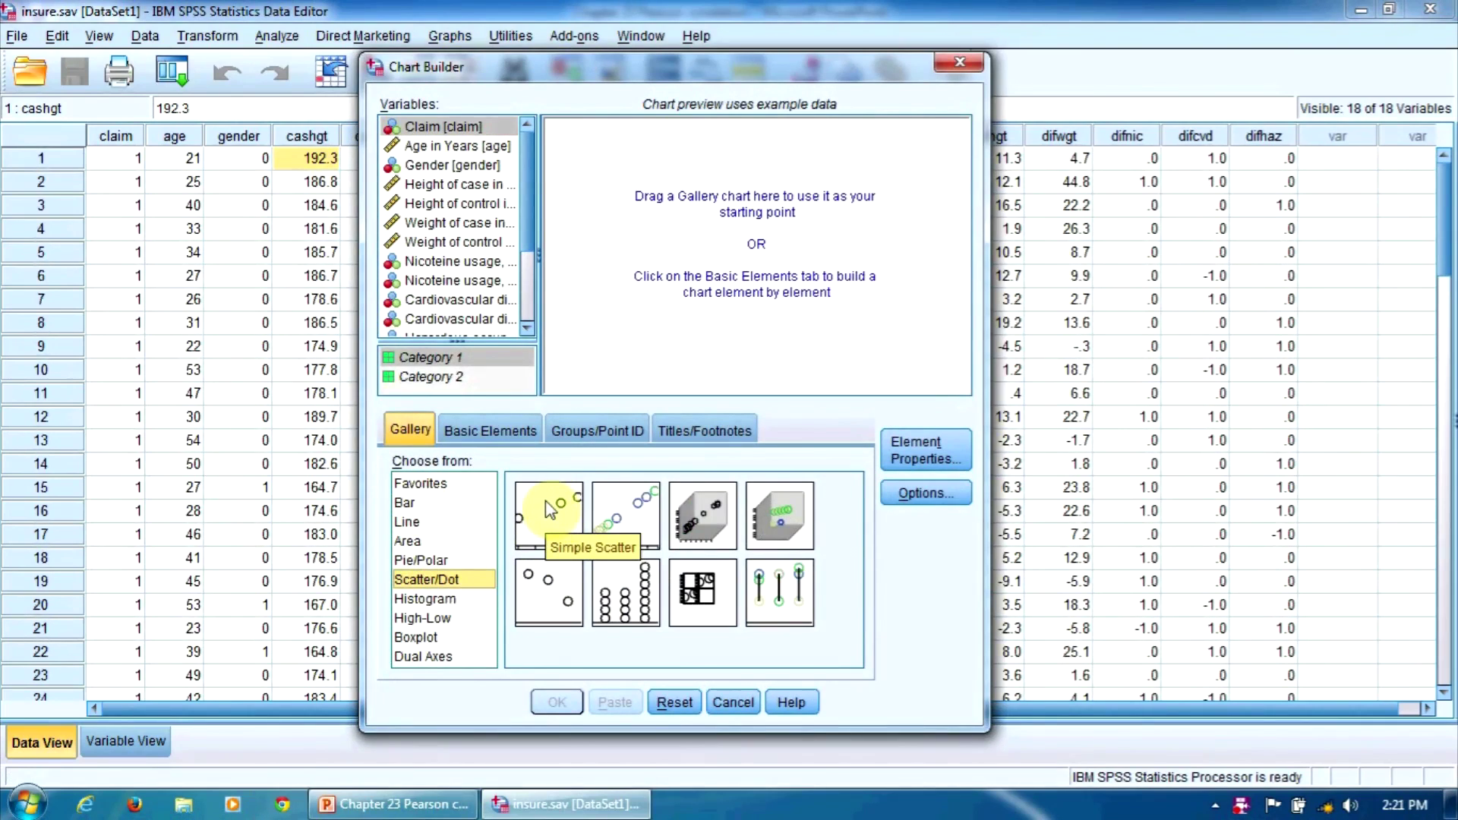
drag(545, 500, 703, 240)
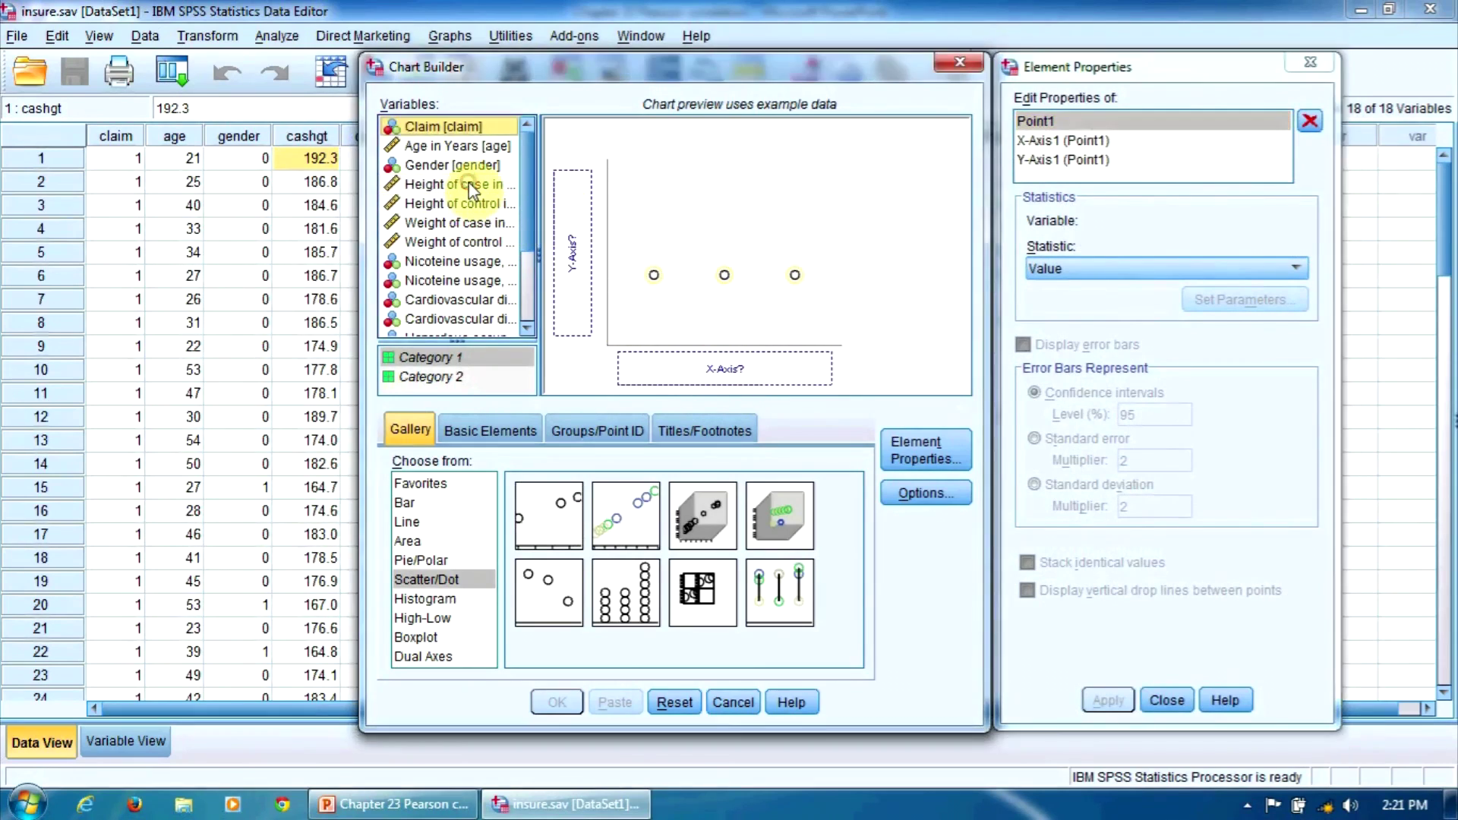
Step: Plot Height of case in cm on the X-axis against Weight of case in kg on the Y-axis
drag(459, 185, 667, 361)
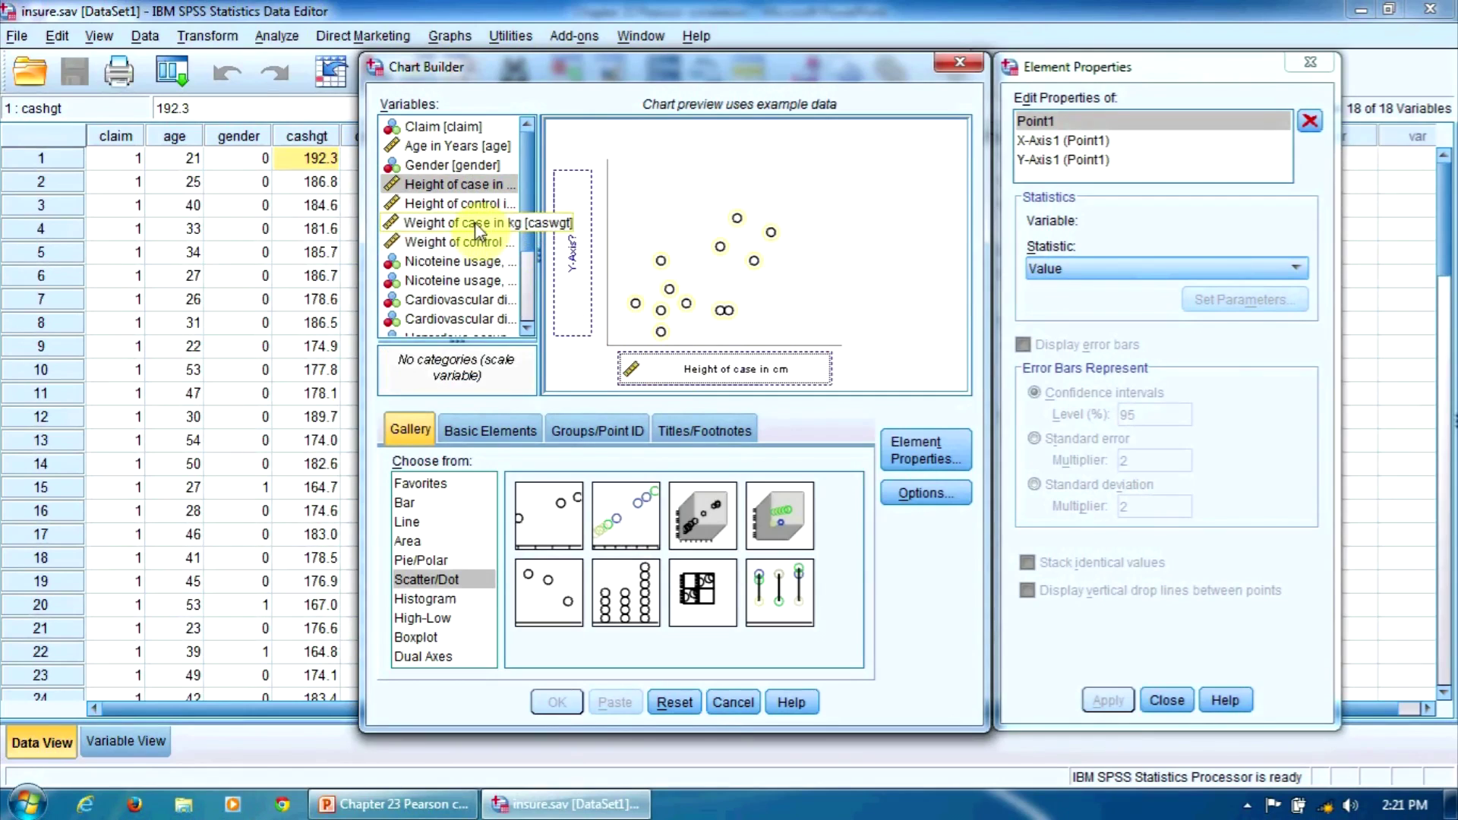
drag(476, 222, 572, 242)
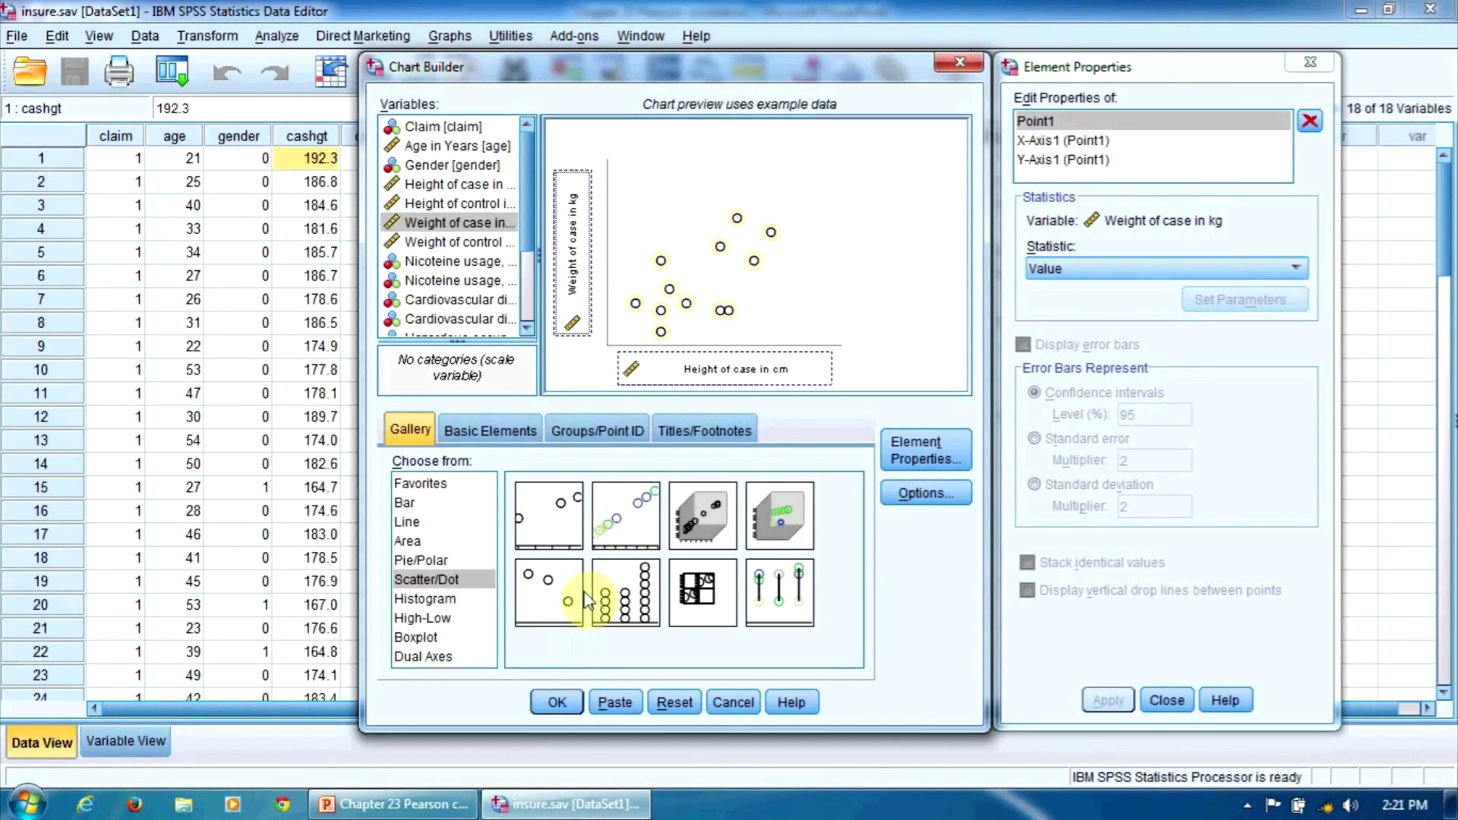
click(556, 700)
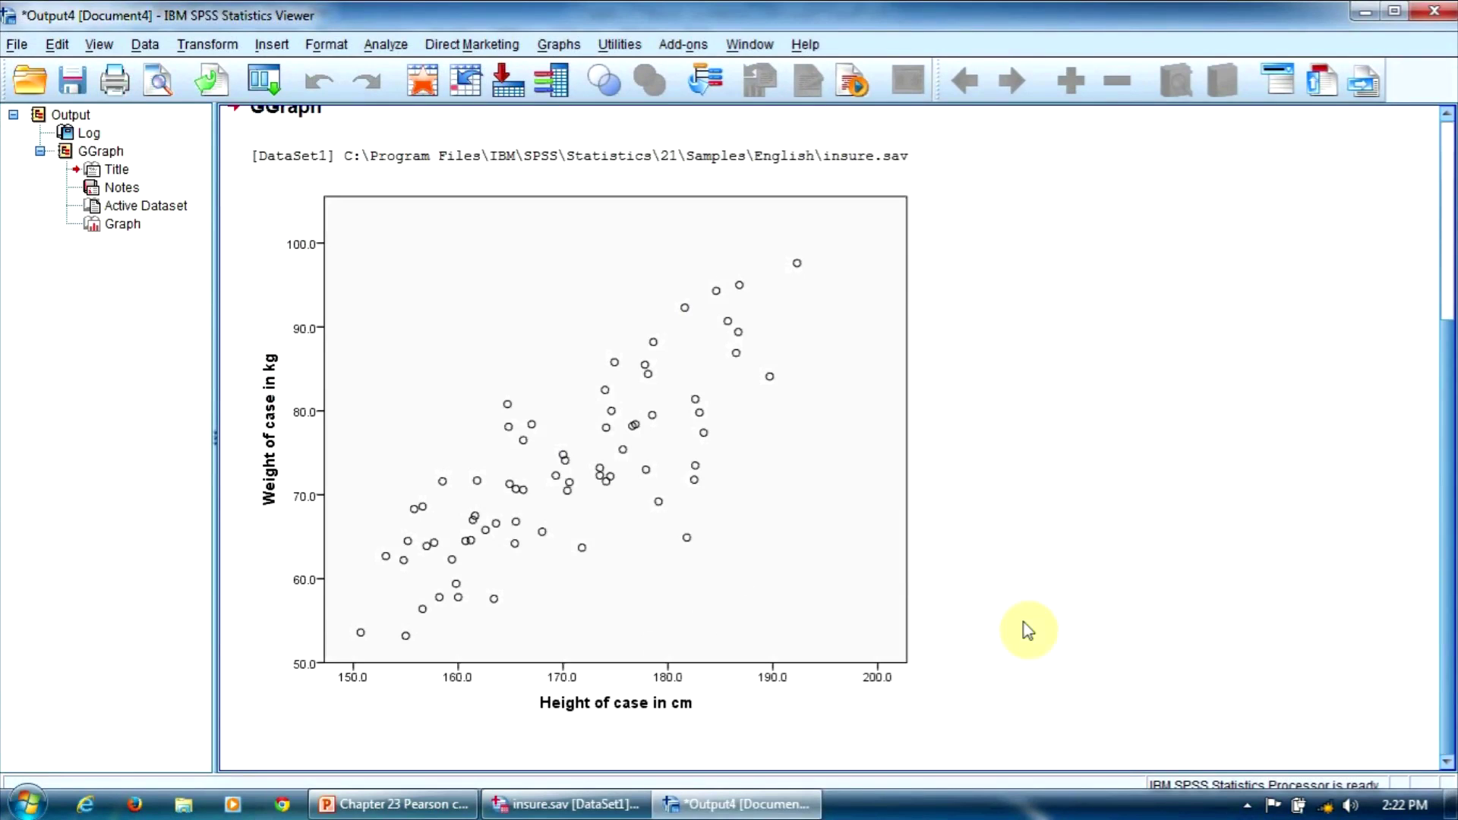
Step: Add a linear Fit Line at Total to the scatterplot in the Chart Editor
click(615, 437)
double_click(615, 437)
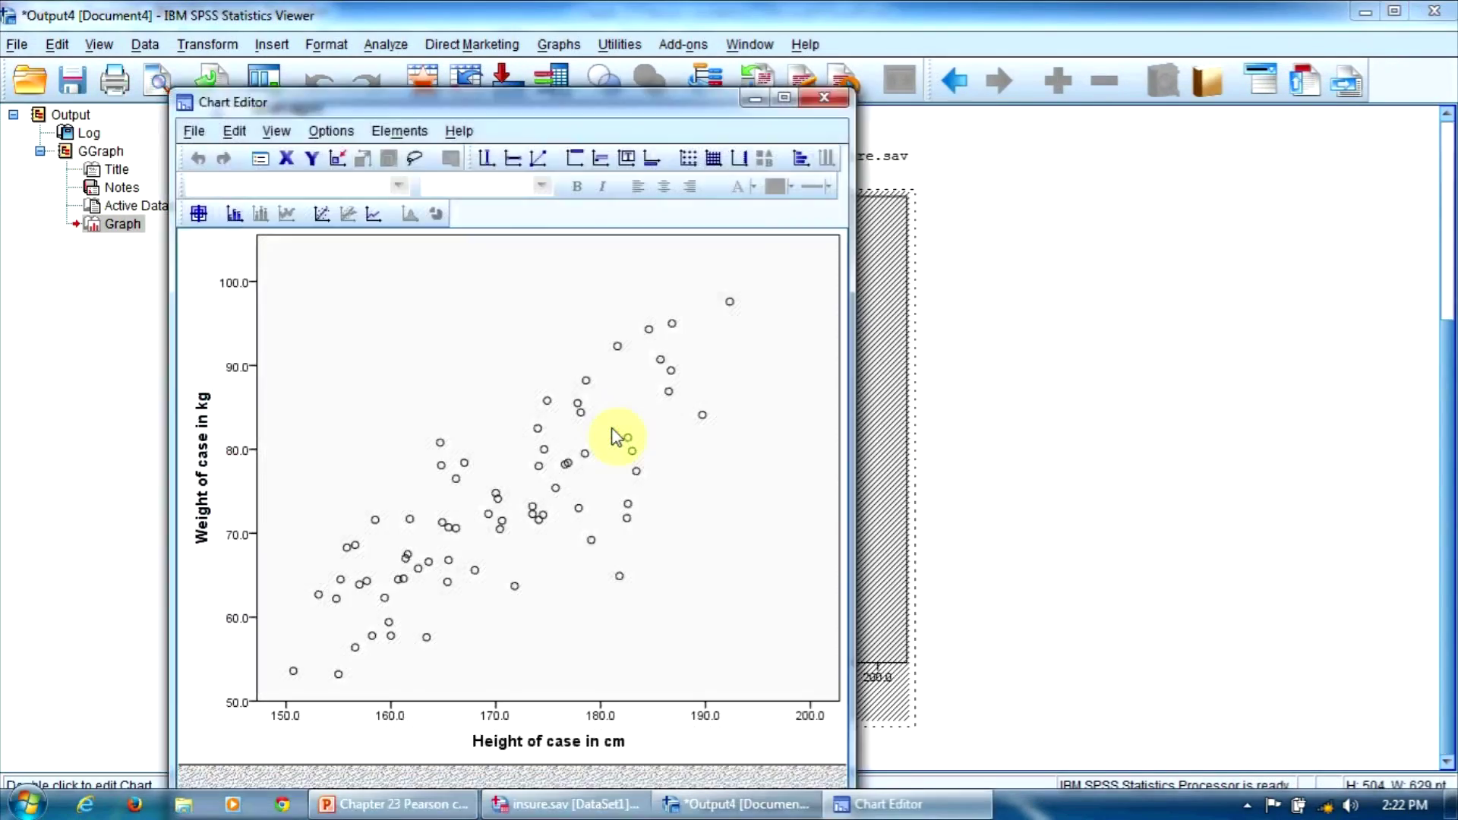
click(398, 131)
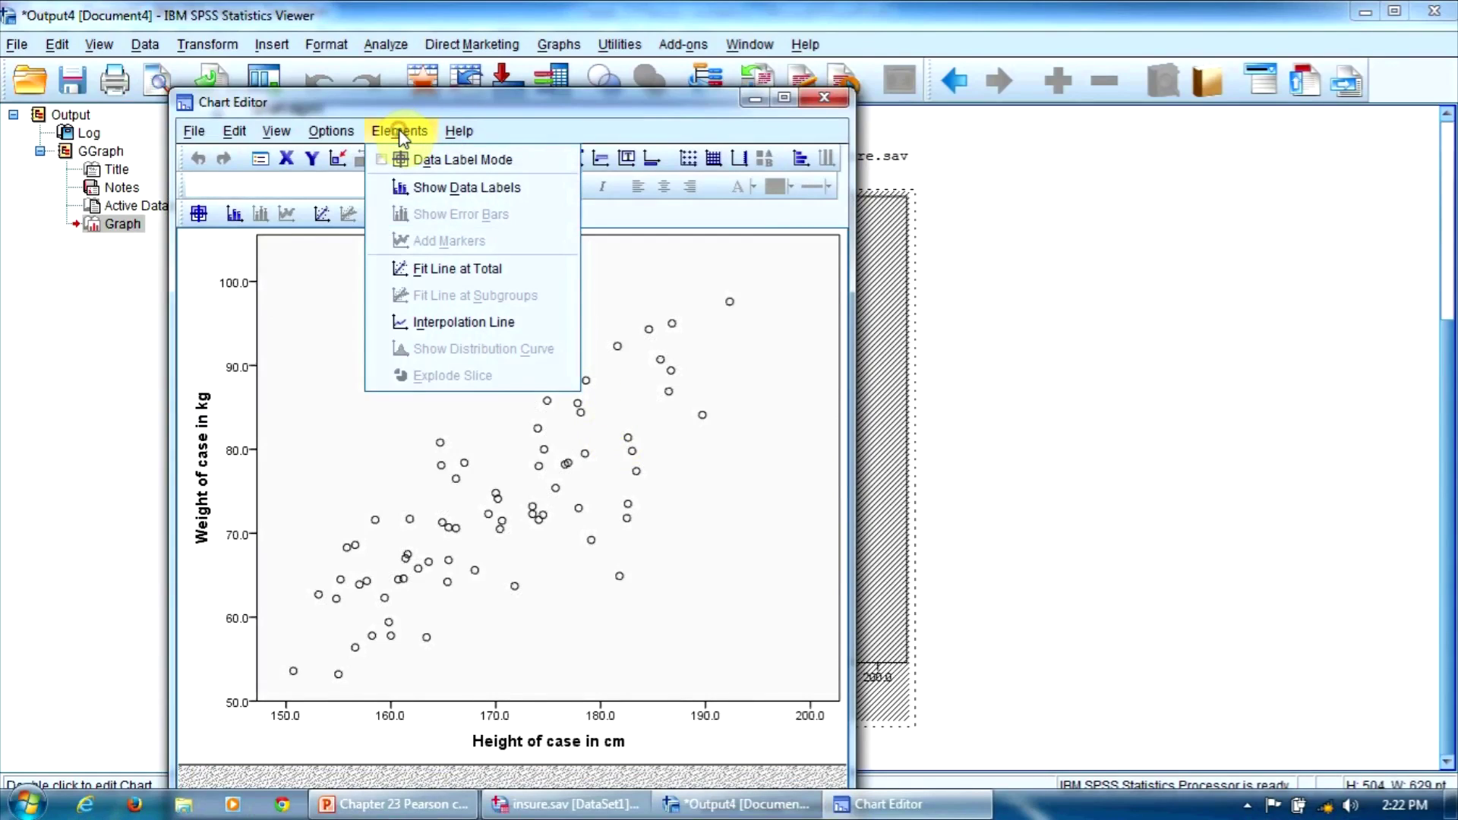
click(538, 275)
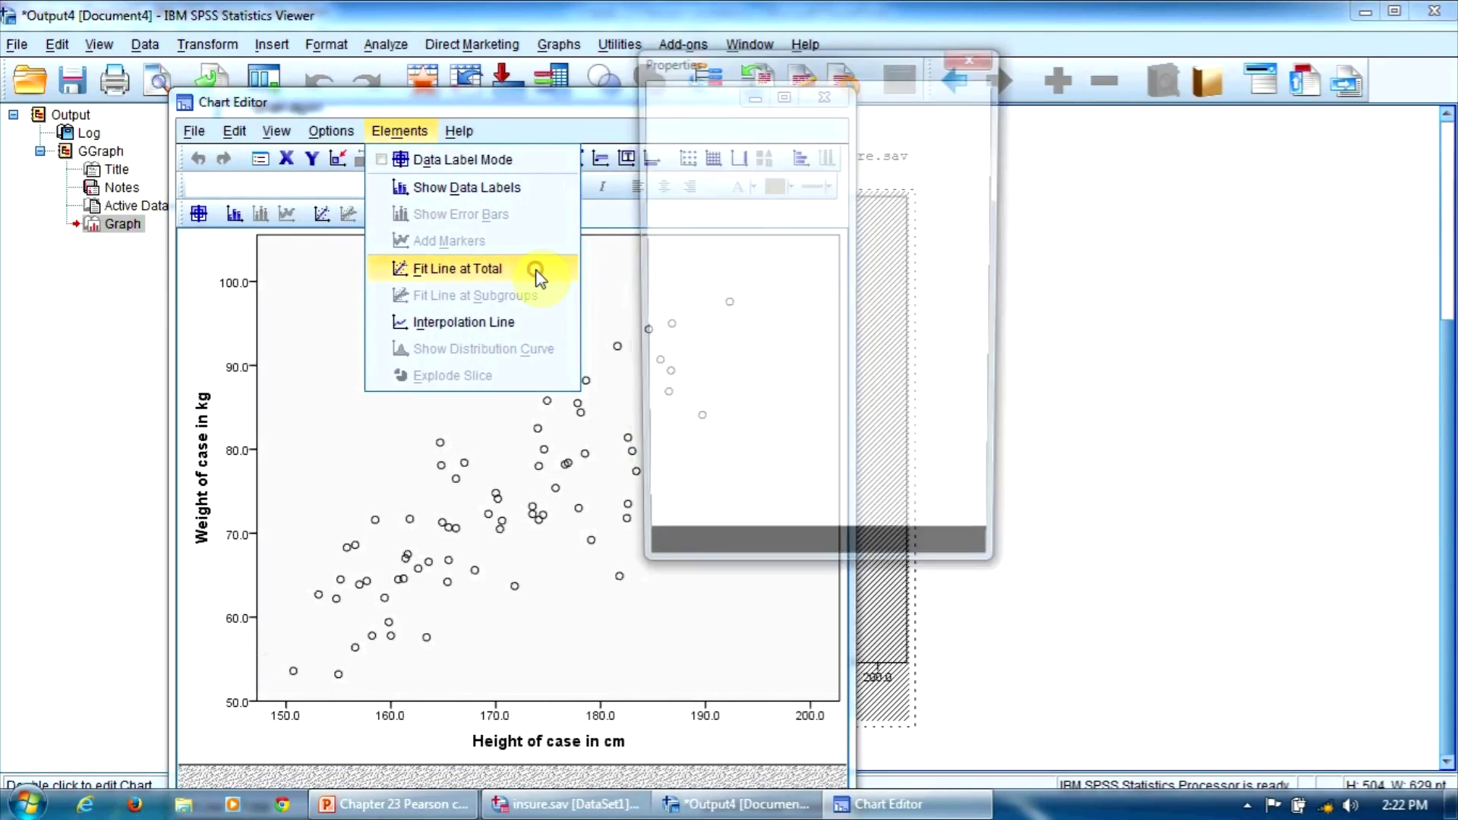
click(974, 54)
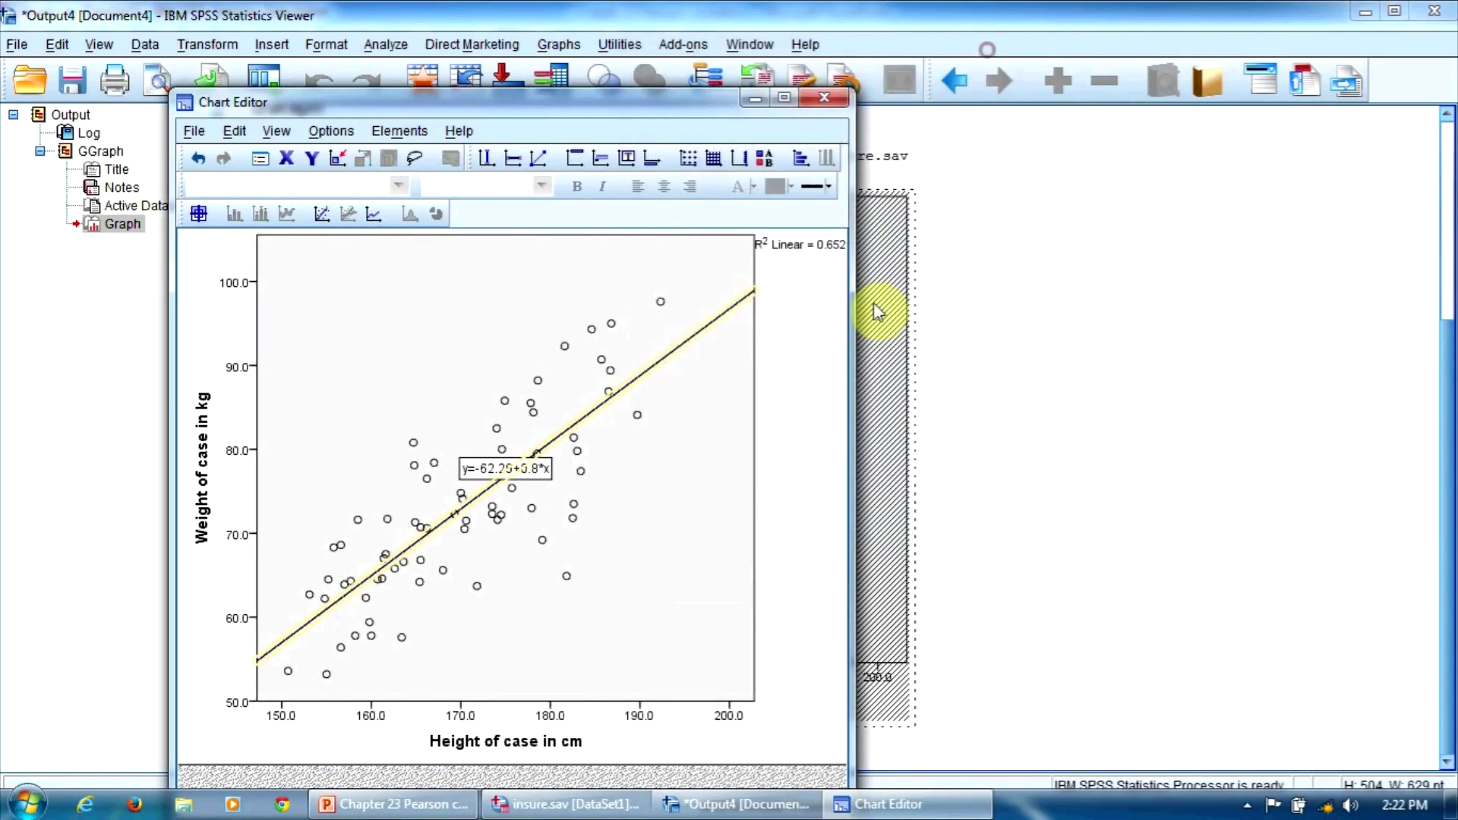
click(825, 98)
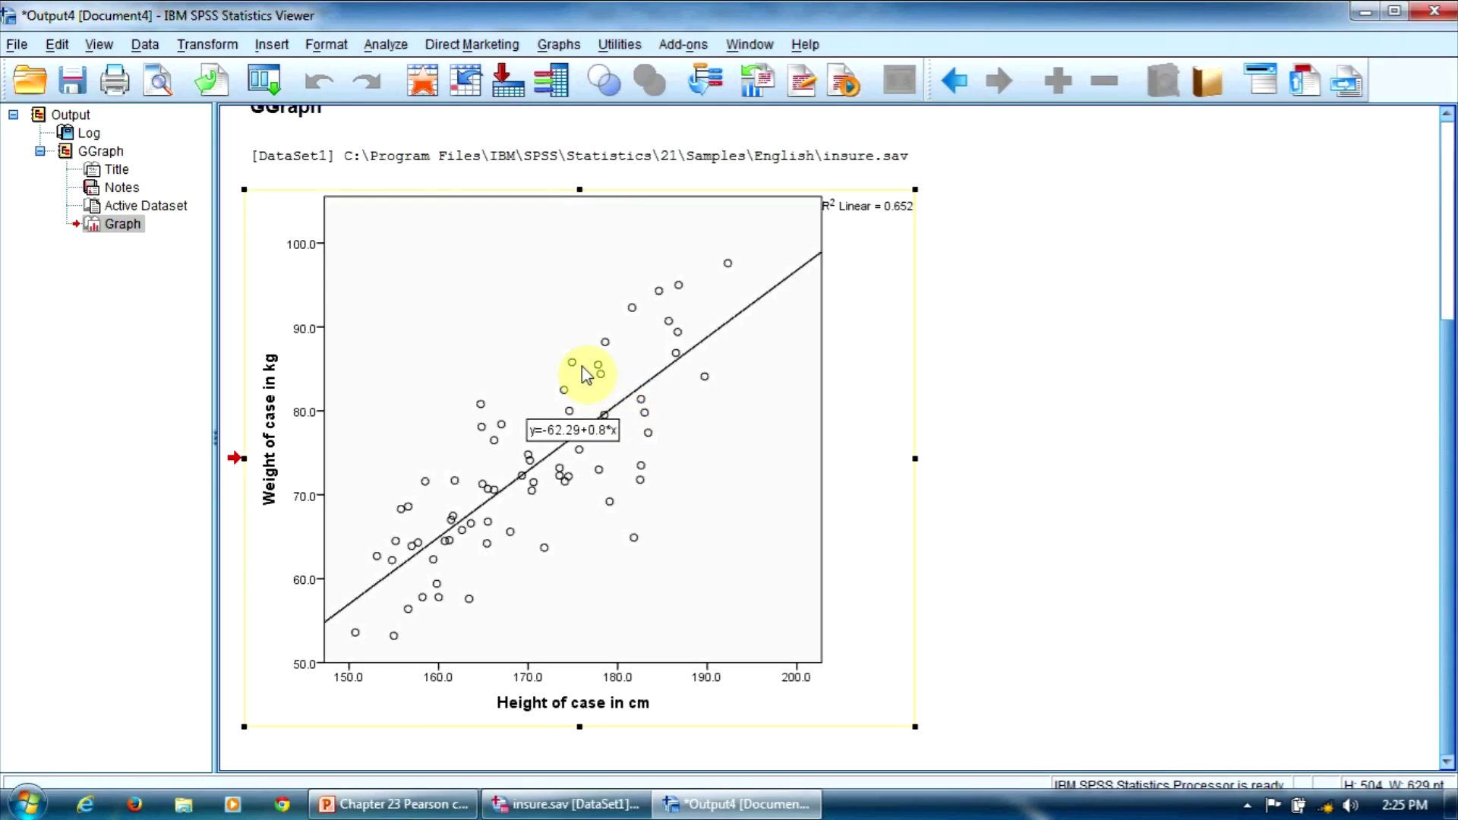
Step: Deselect the scatterplot, leaving the fit line y=-62.29+0.8*x with R² 0.652 shown
double_click(575, 613)
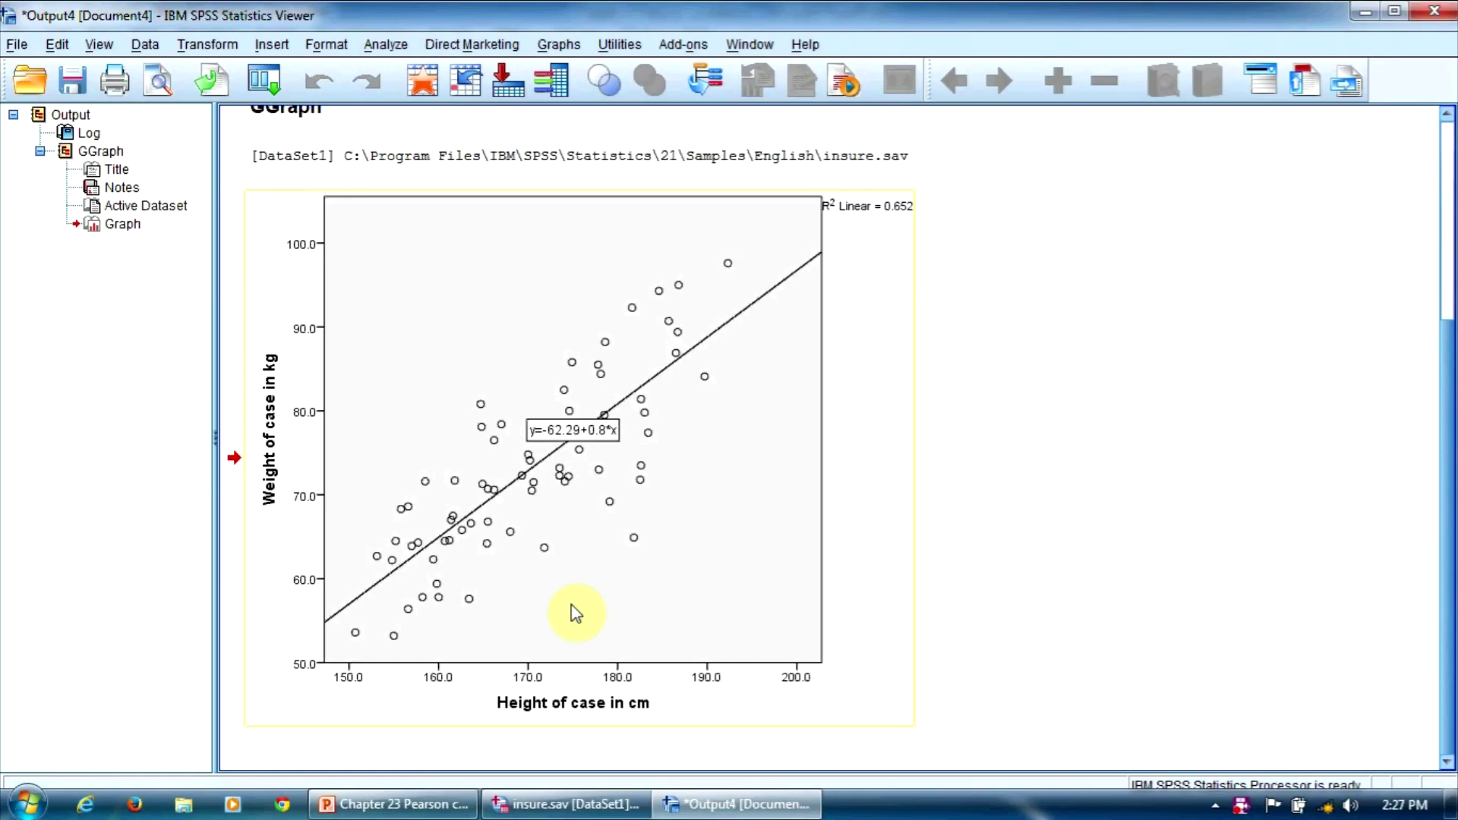
Step: Start an Explore analysis on insure.sav with Height of case in cm and Weight of case in kg as dependents
click(579, 805)
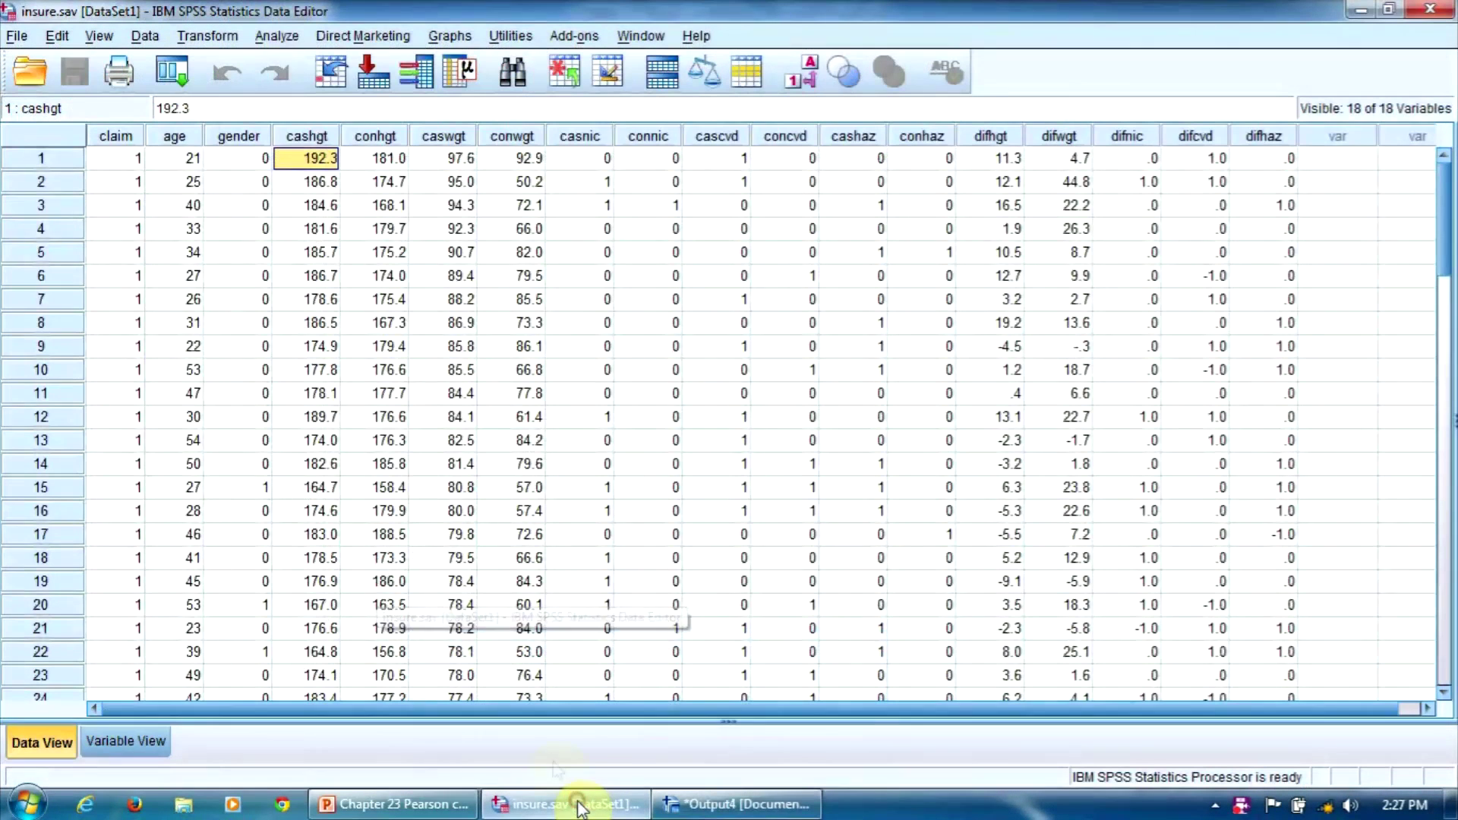
click(275, 38)
mouse_move(335, 90)
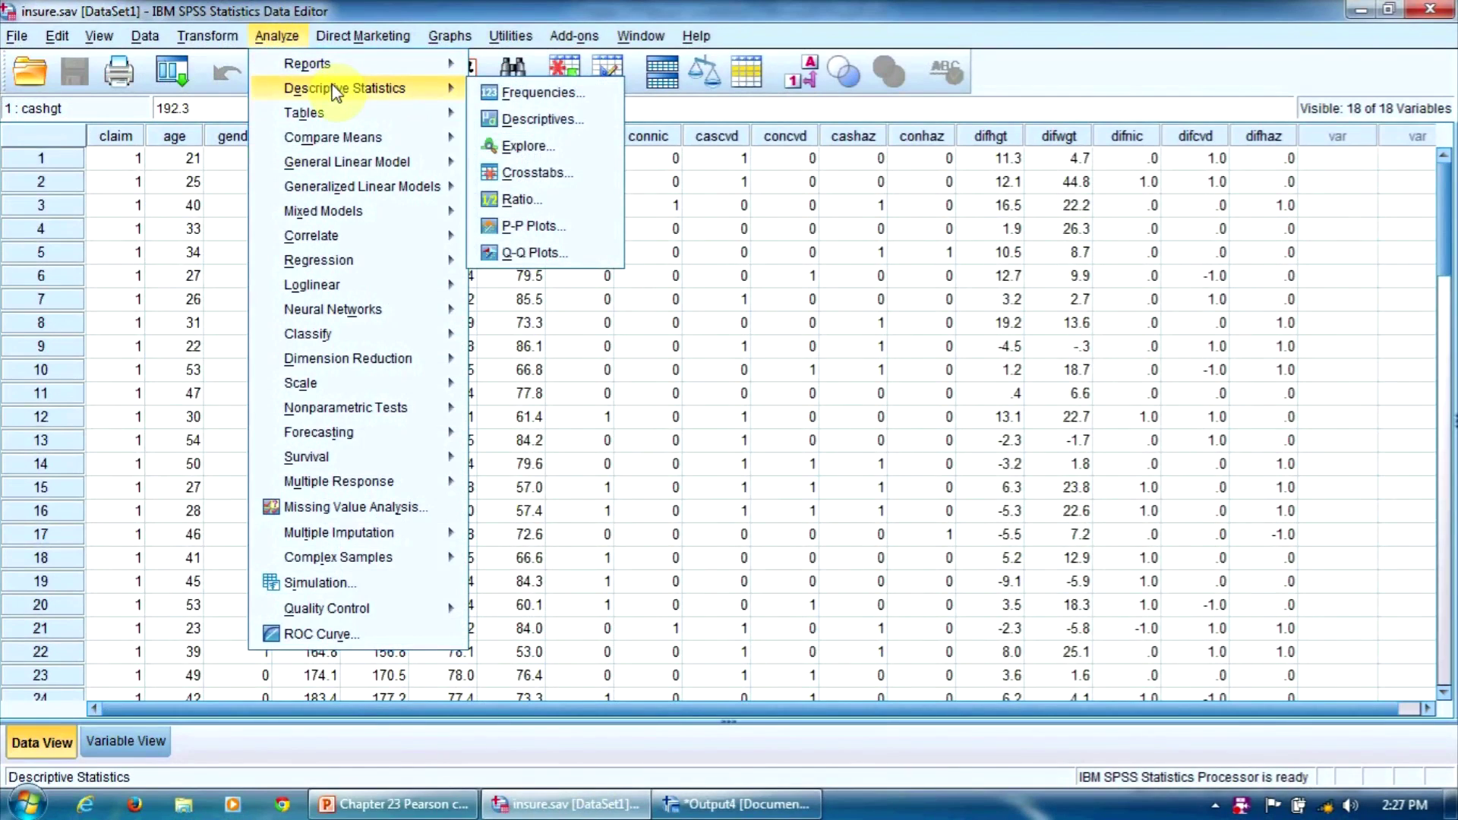
click(579, 145)
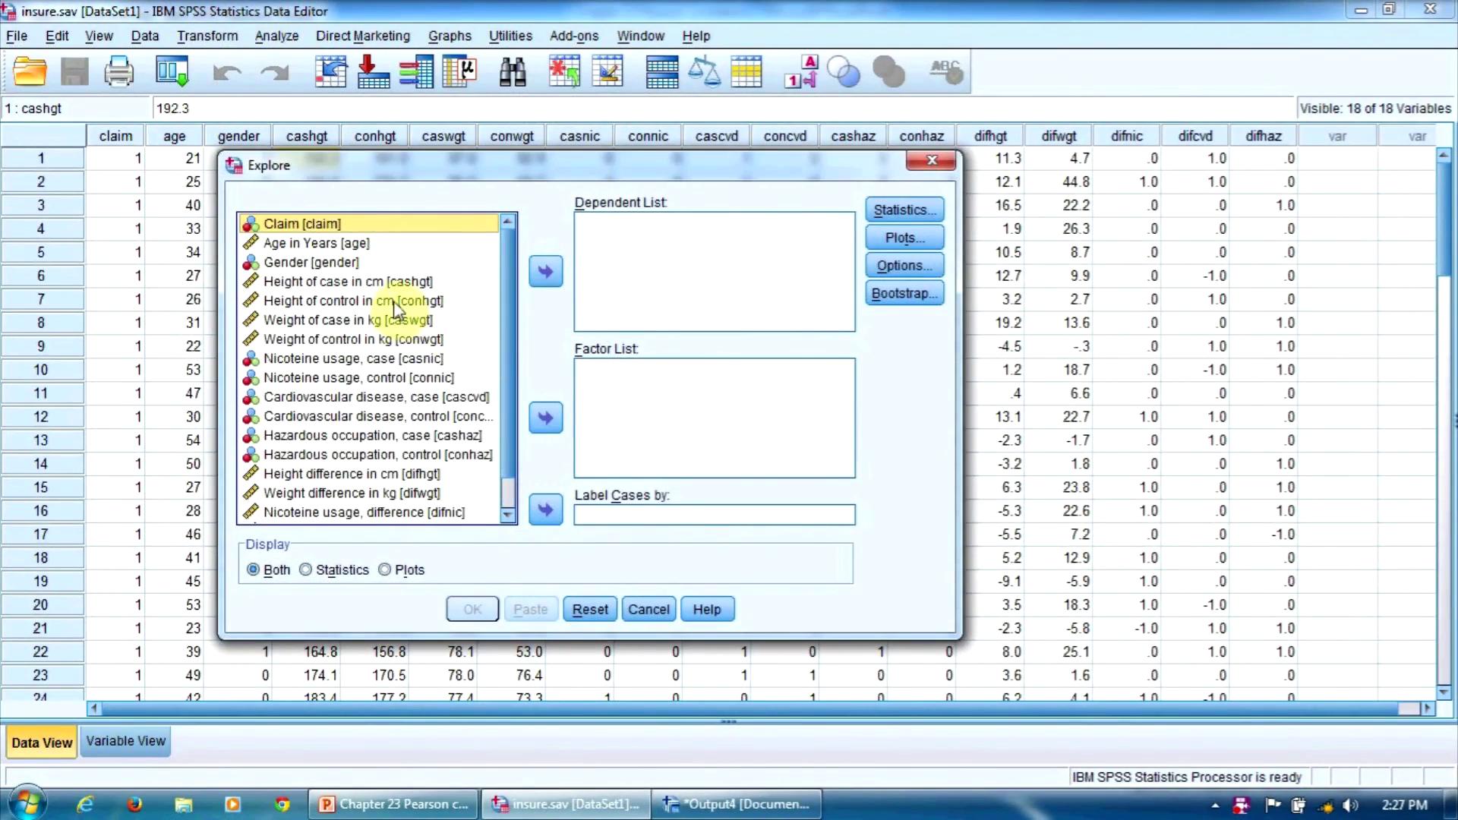
click(393, 301)
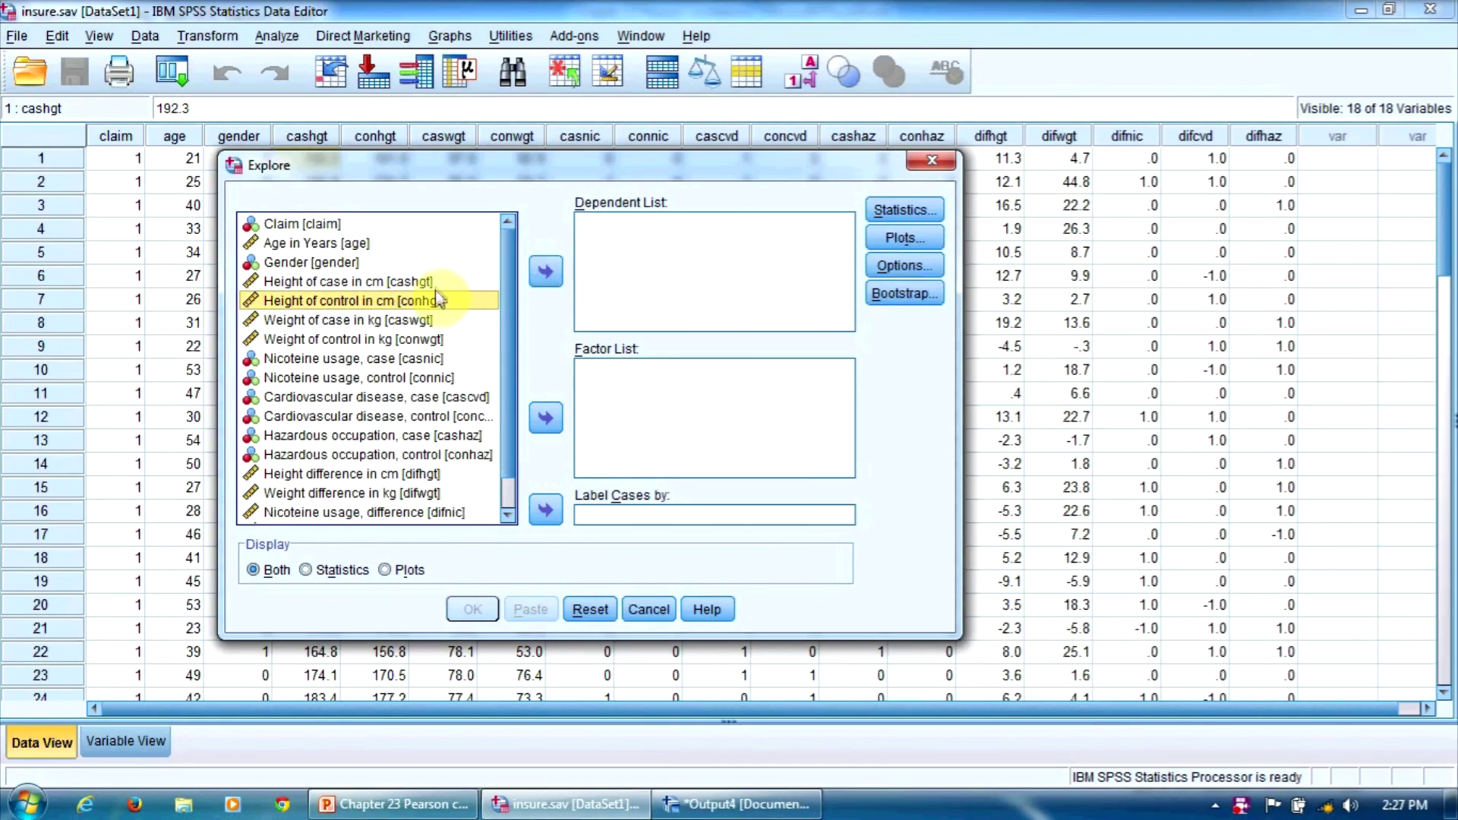
click(456, 281)
click(546, 271)
click(388, 302)
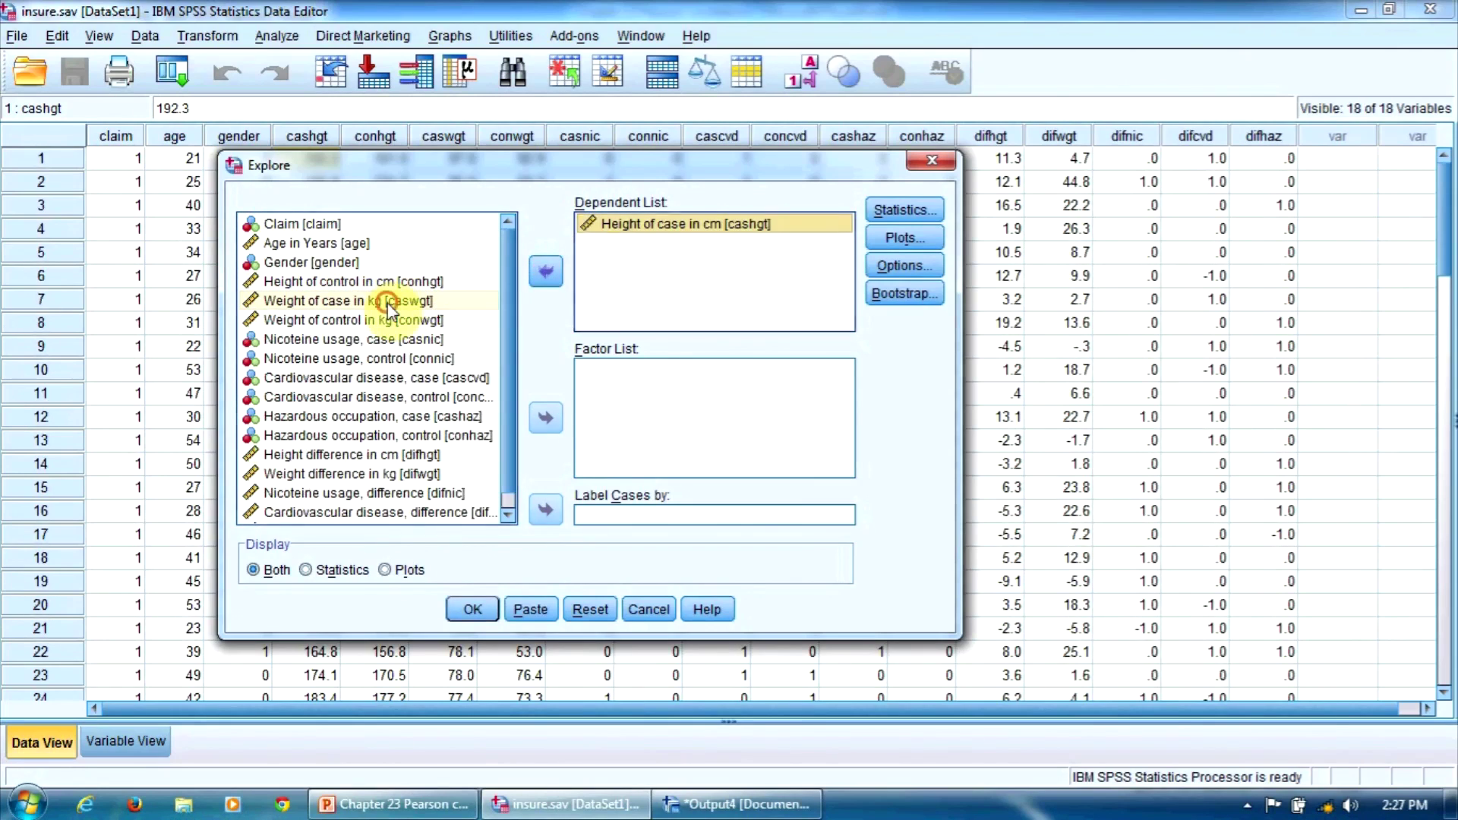
click(545, 271)
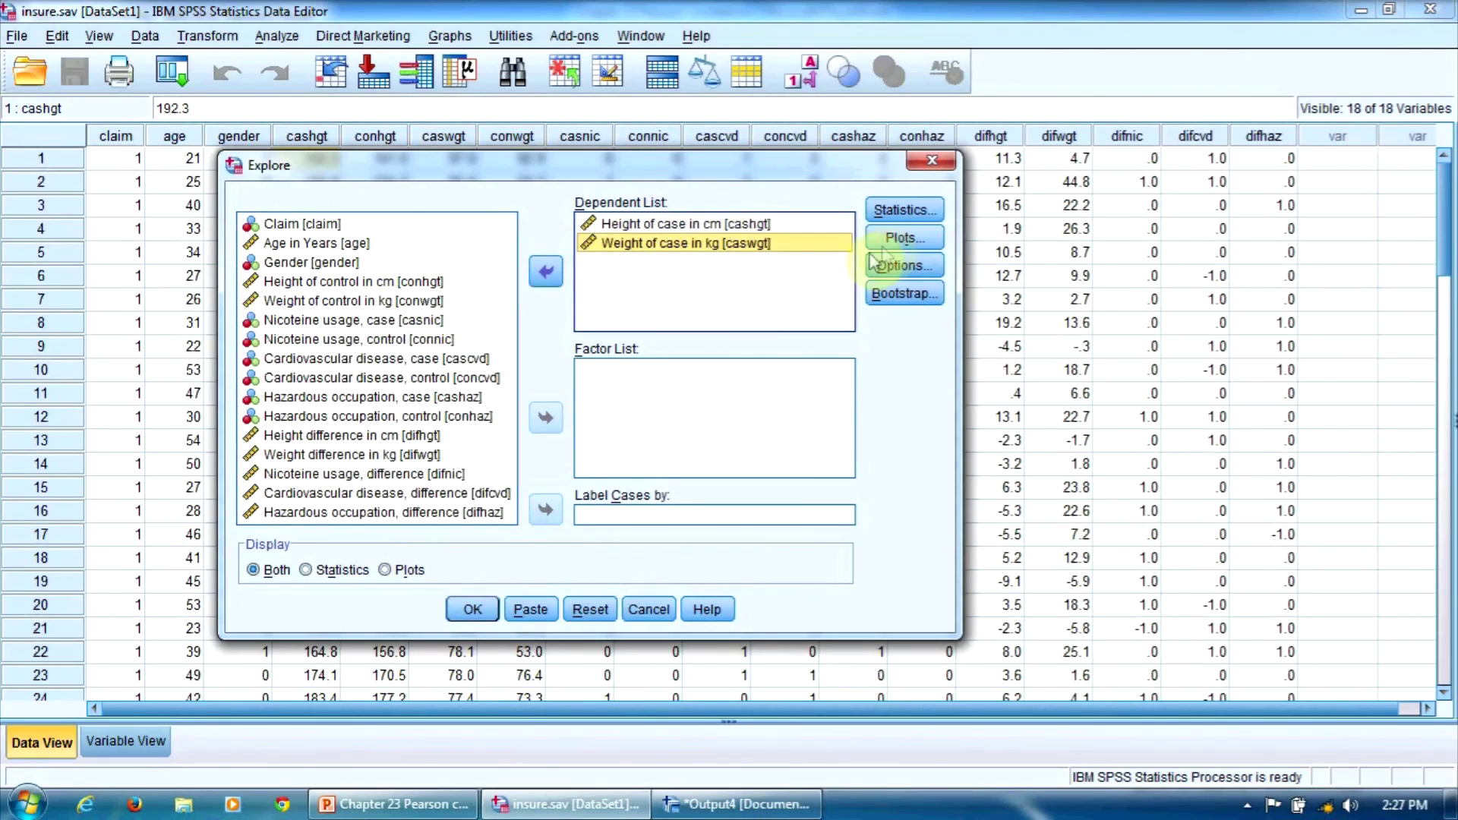
Step: Request normality plots with tests instead of stem-and-leaf plots, then run Explore
click(896, 238)
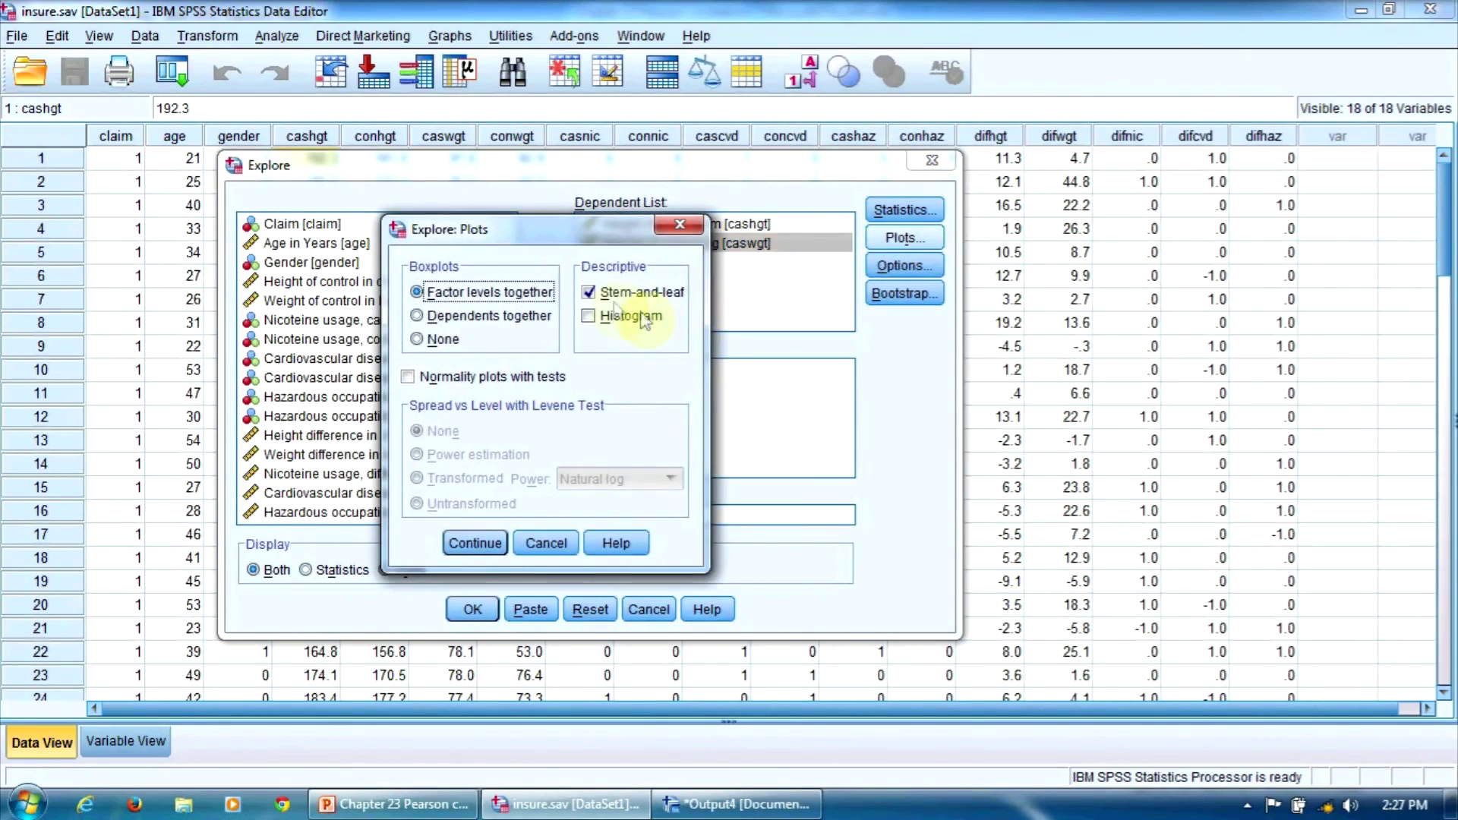
click(591, 293)
click(414, 377)
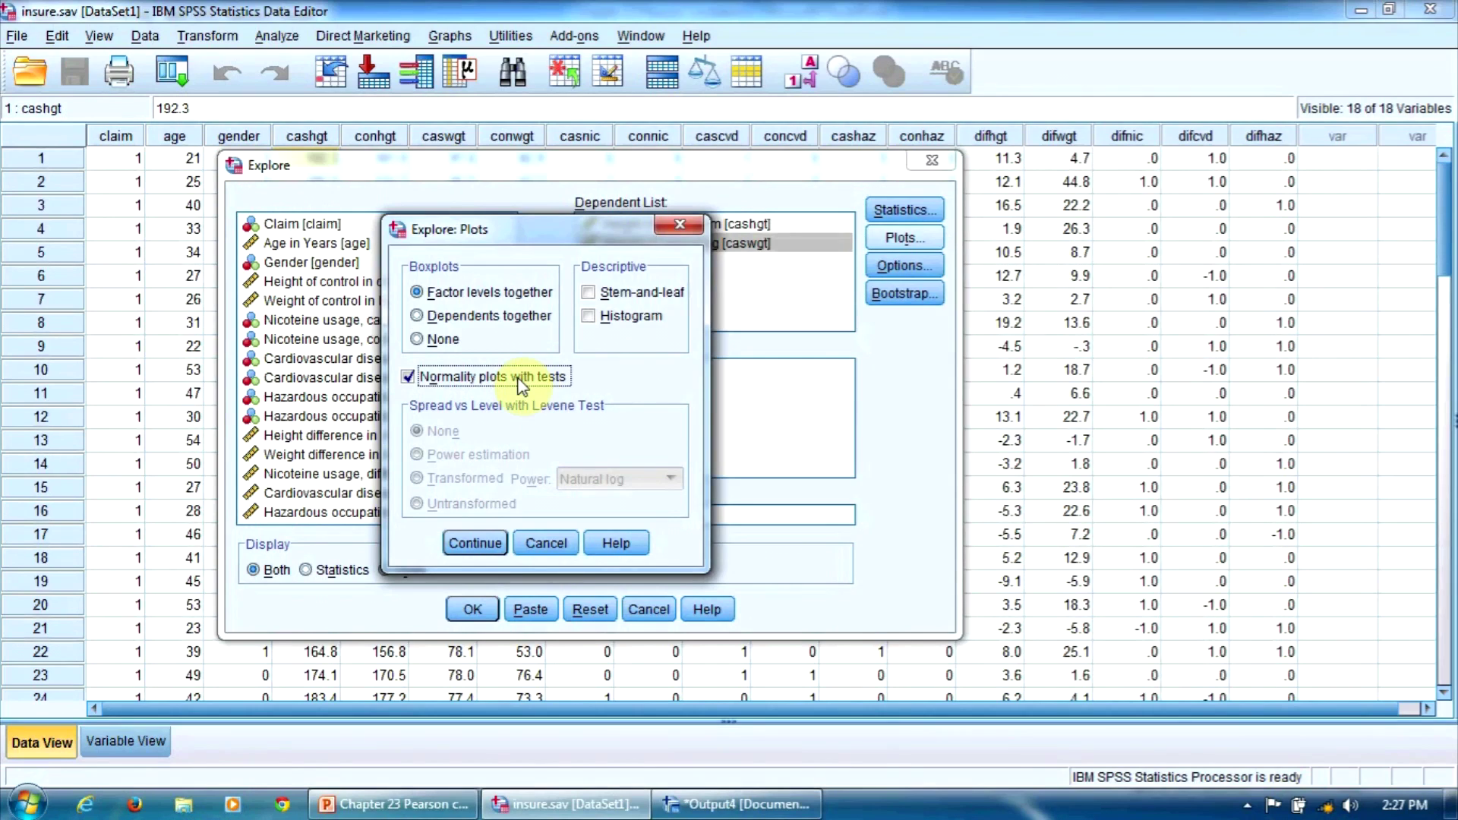
click(493, 544)
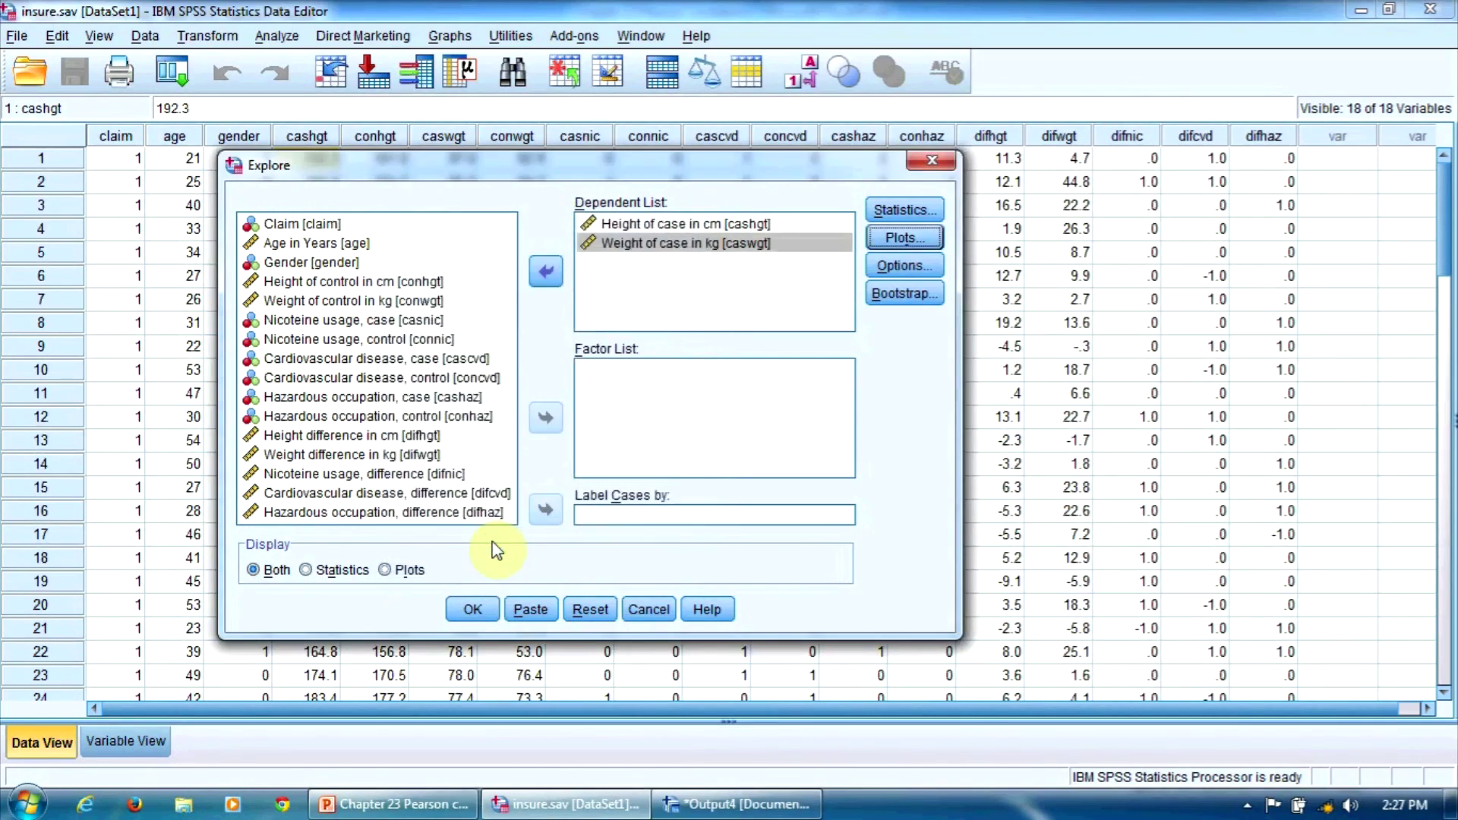
click(473, 610)
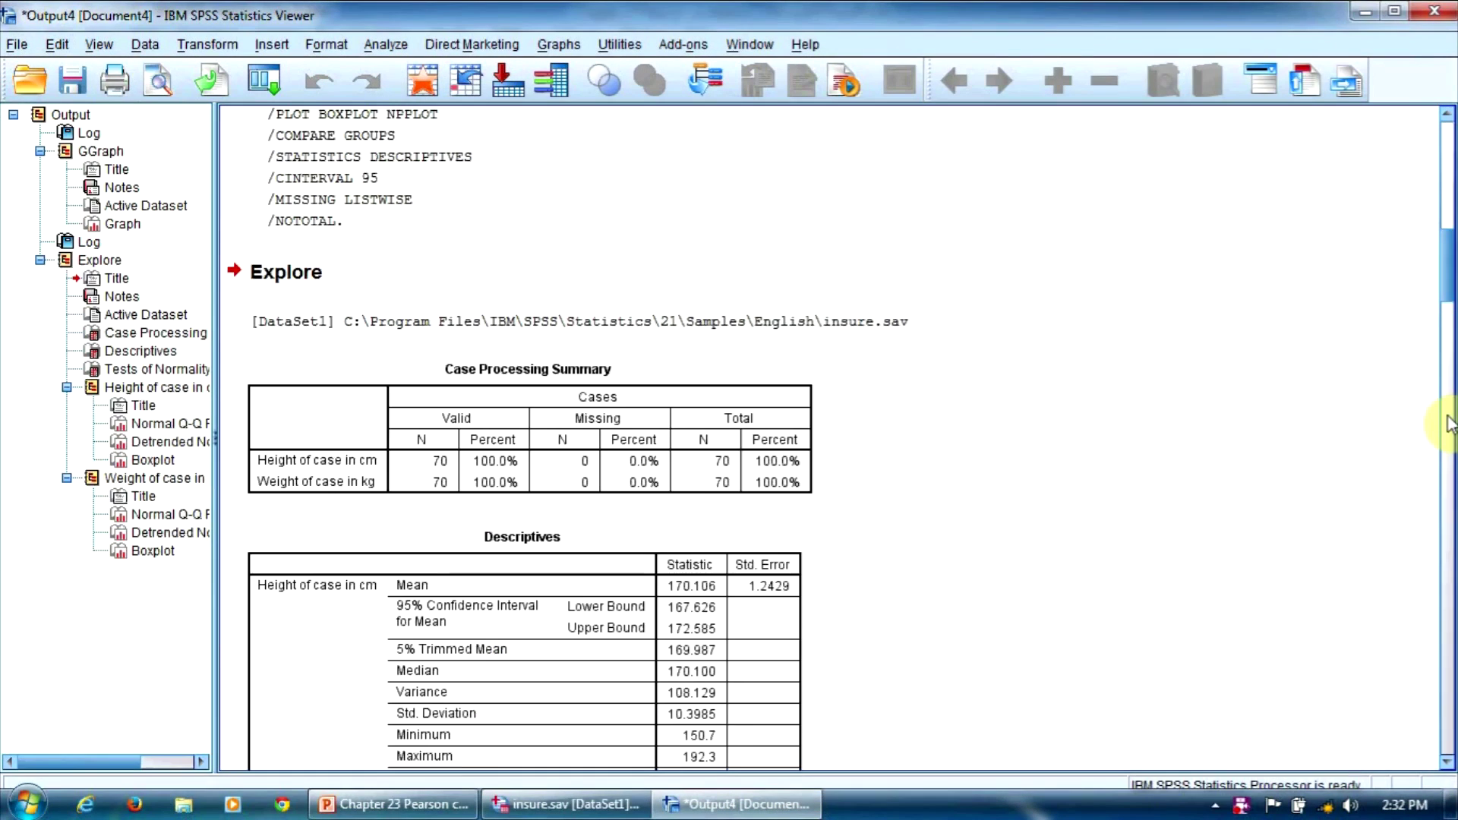
Step: Inspect the Tests of Normality table: Shapiro-Wilk Sig. .093 for height, .335 for weight
click(1447, 421)
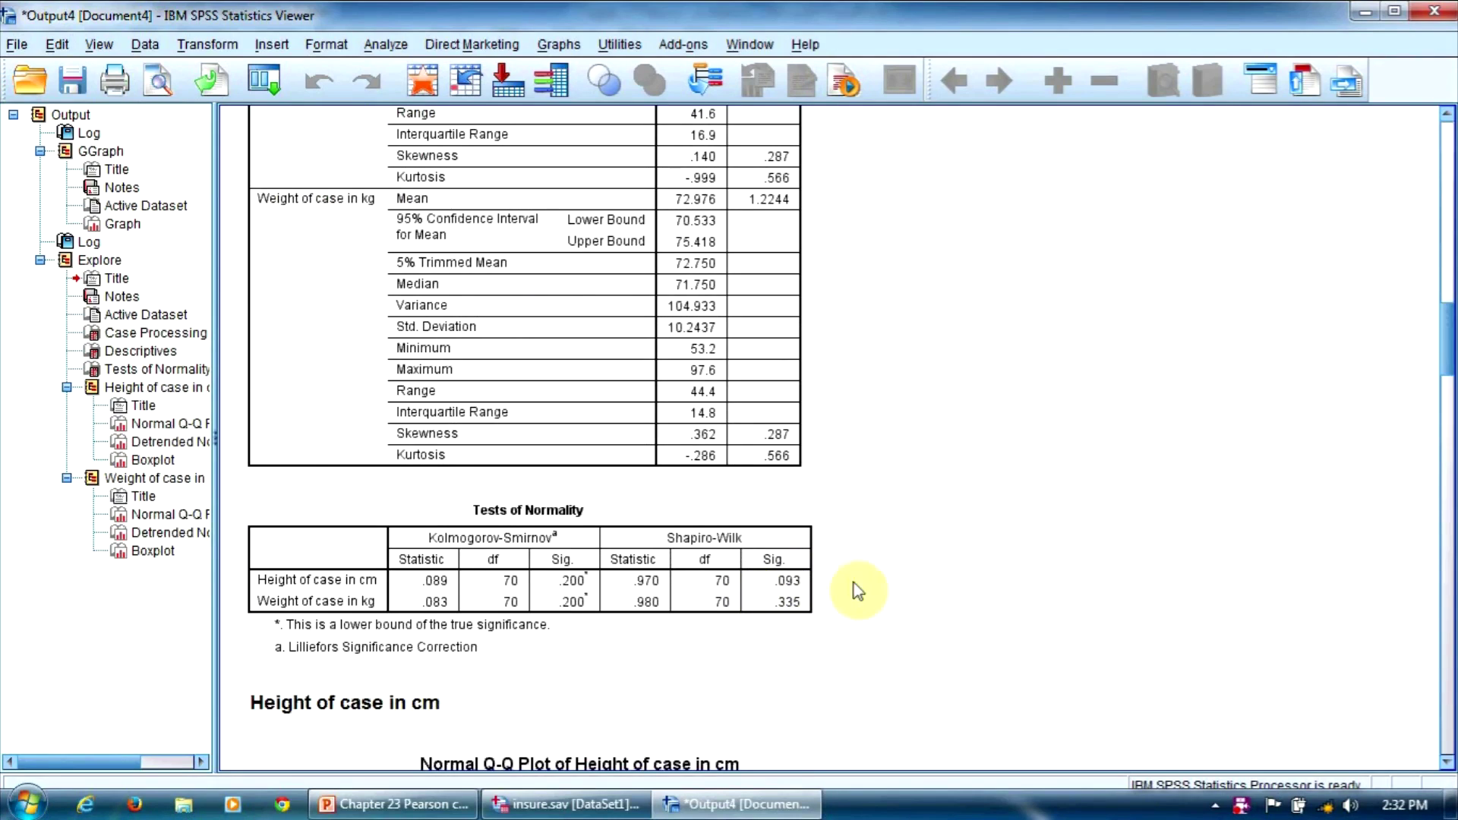
click(790, 596)
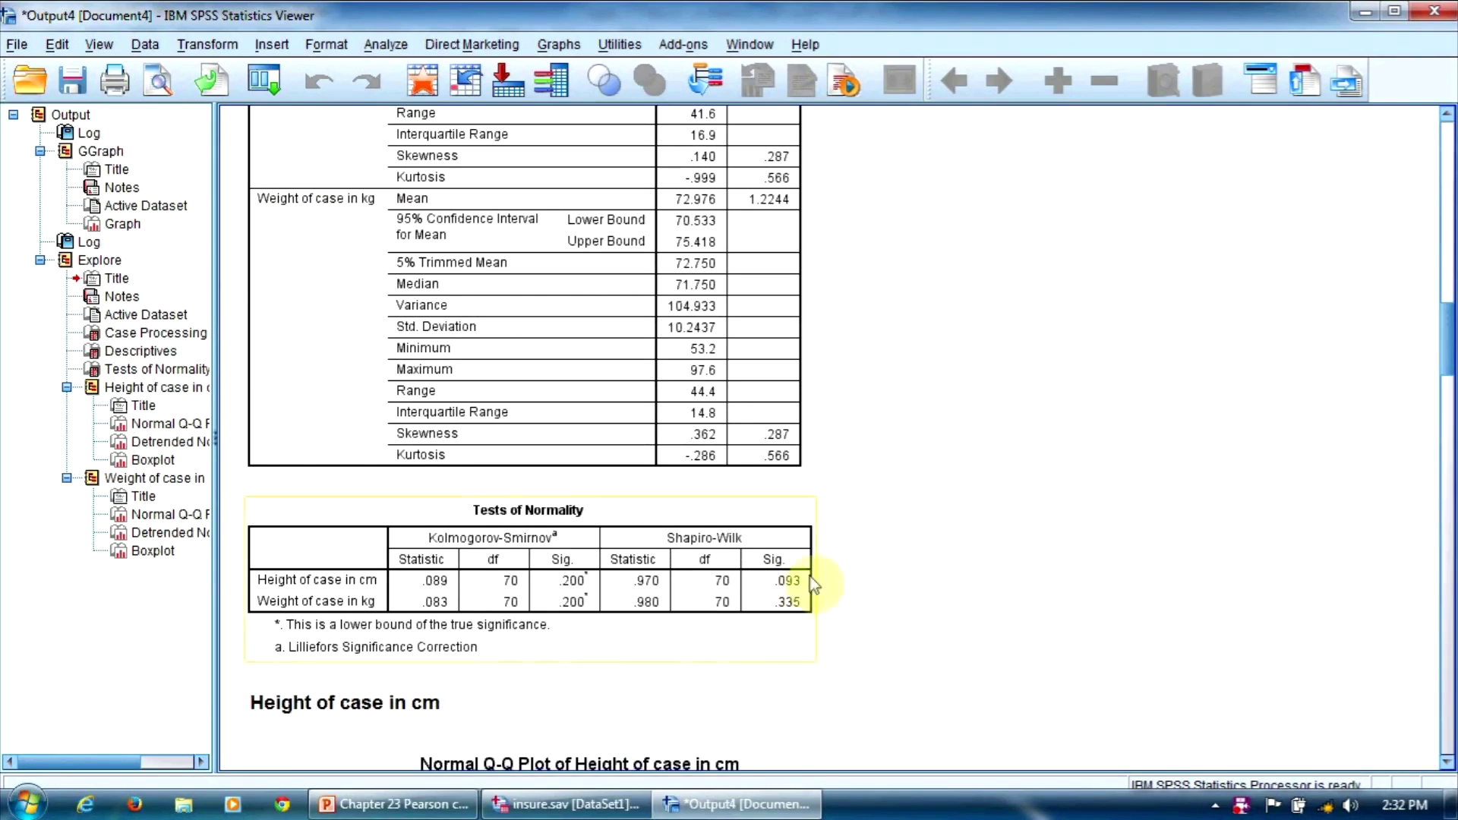
click(978, 524)
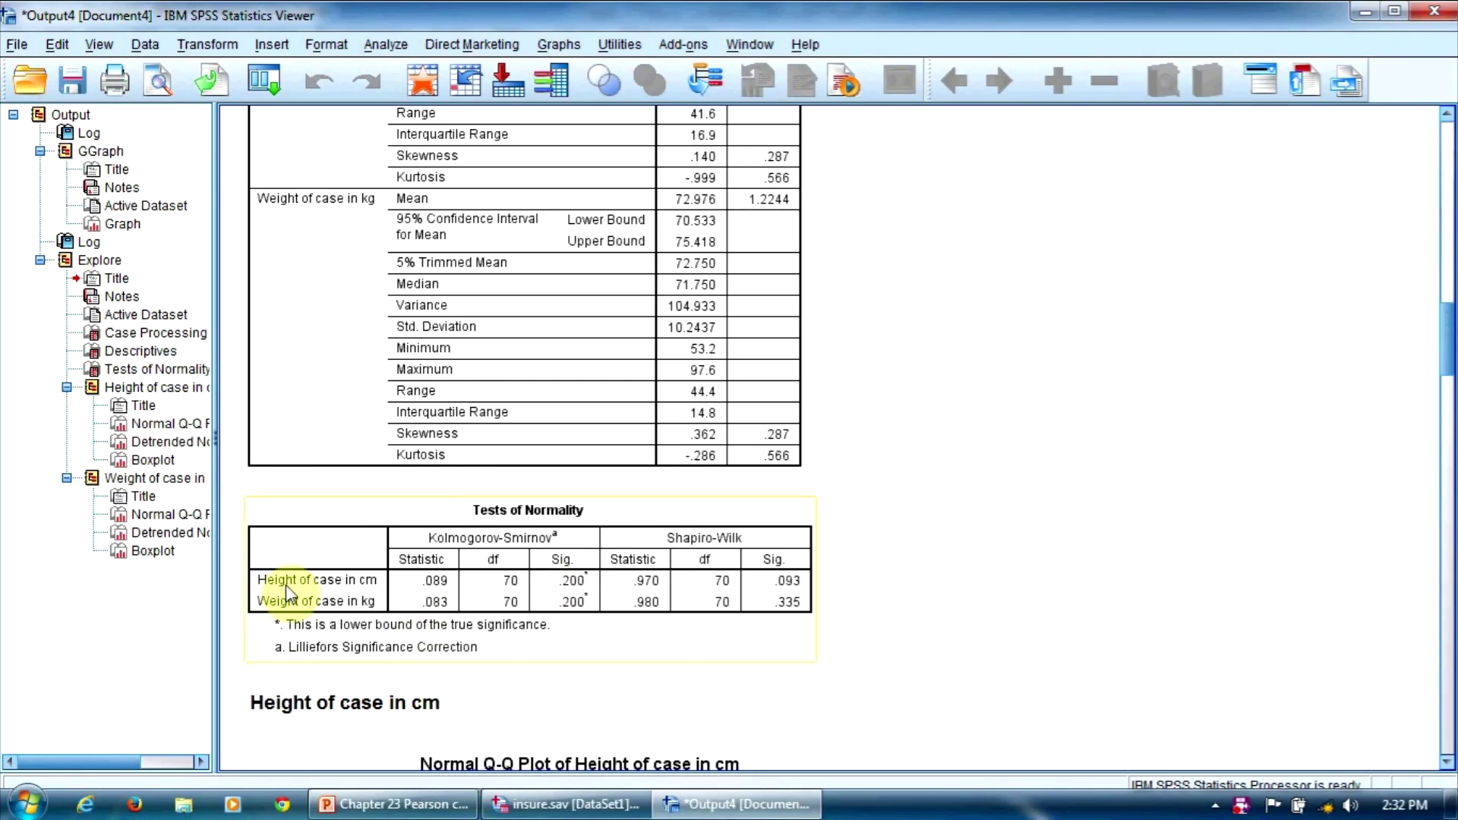
click(788, 597)
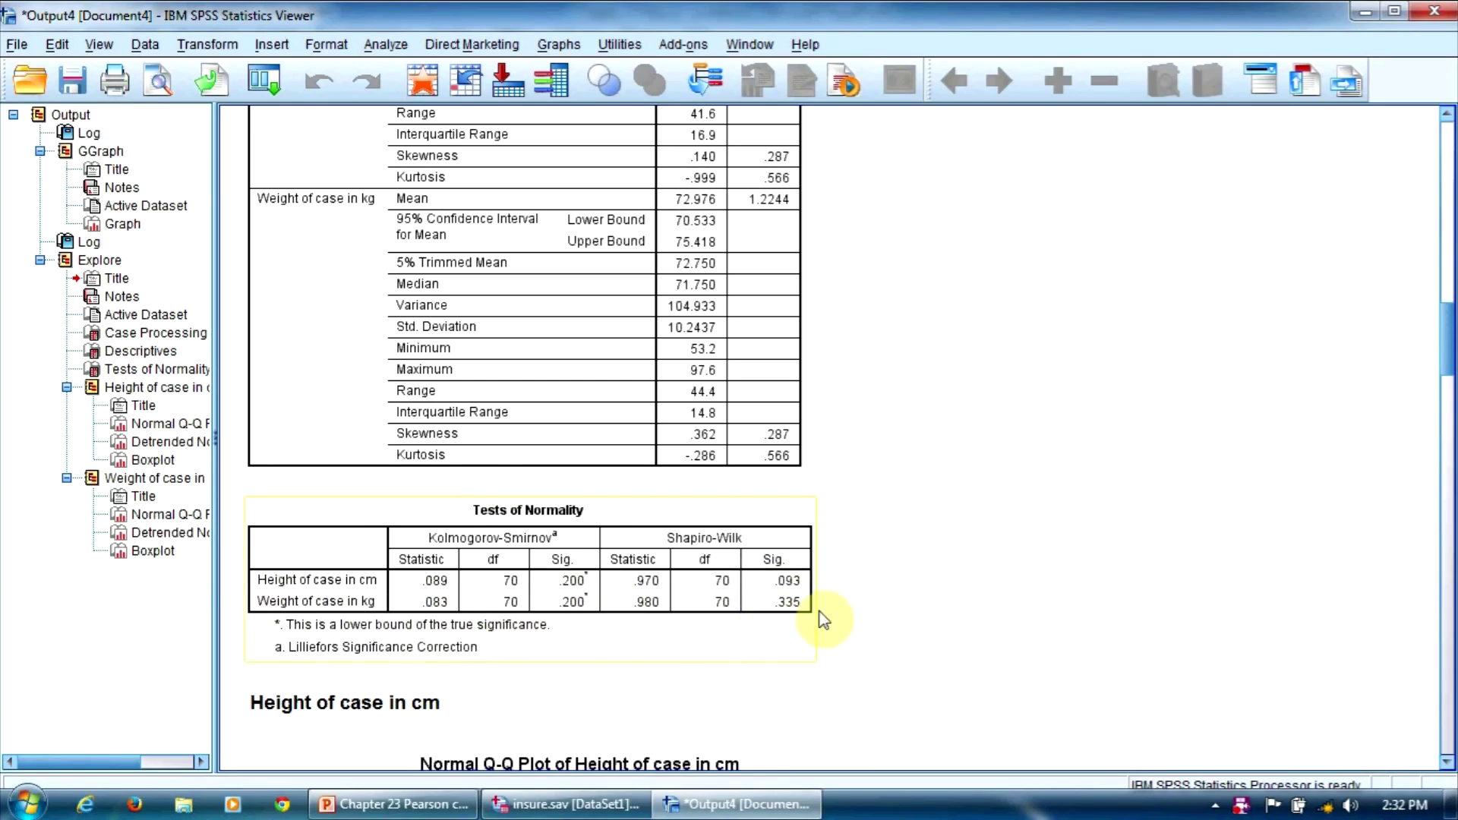
click(955, 595)
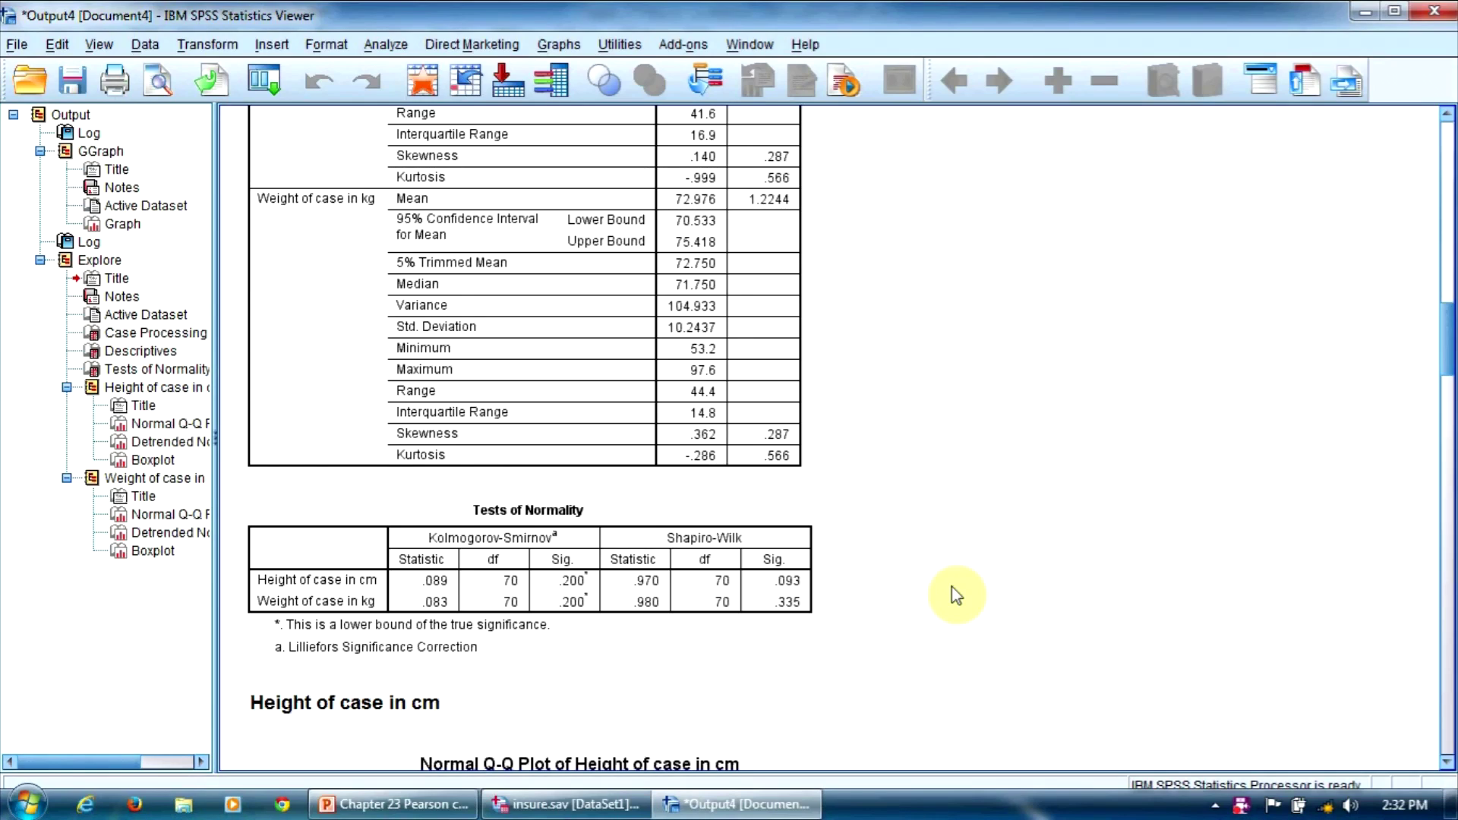
click(956, 596)
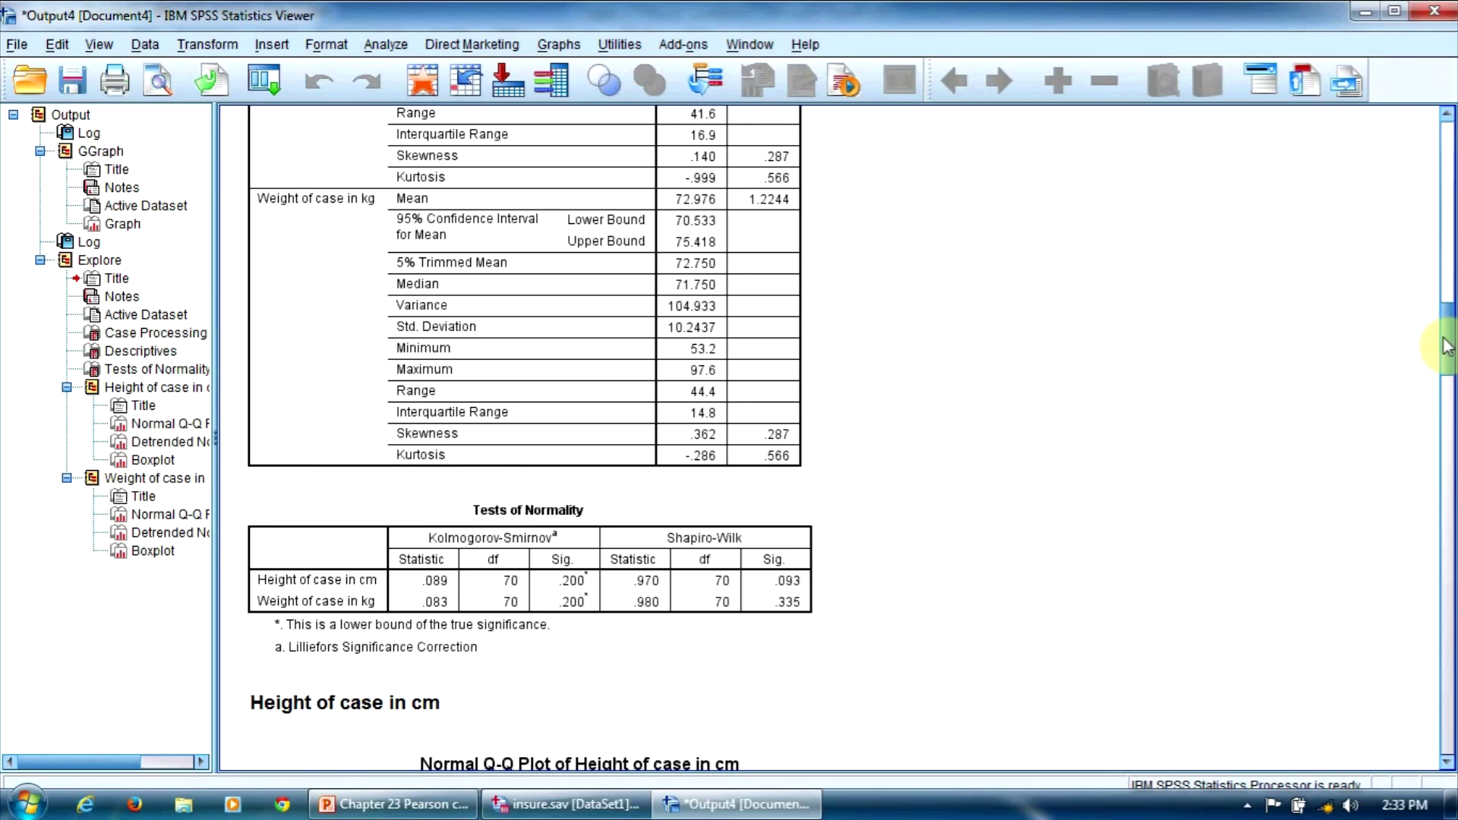
drag(1447, 345, 1452, 538)
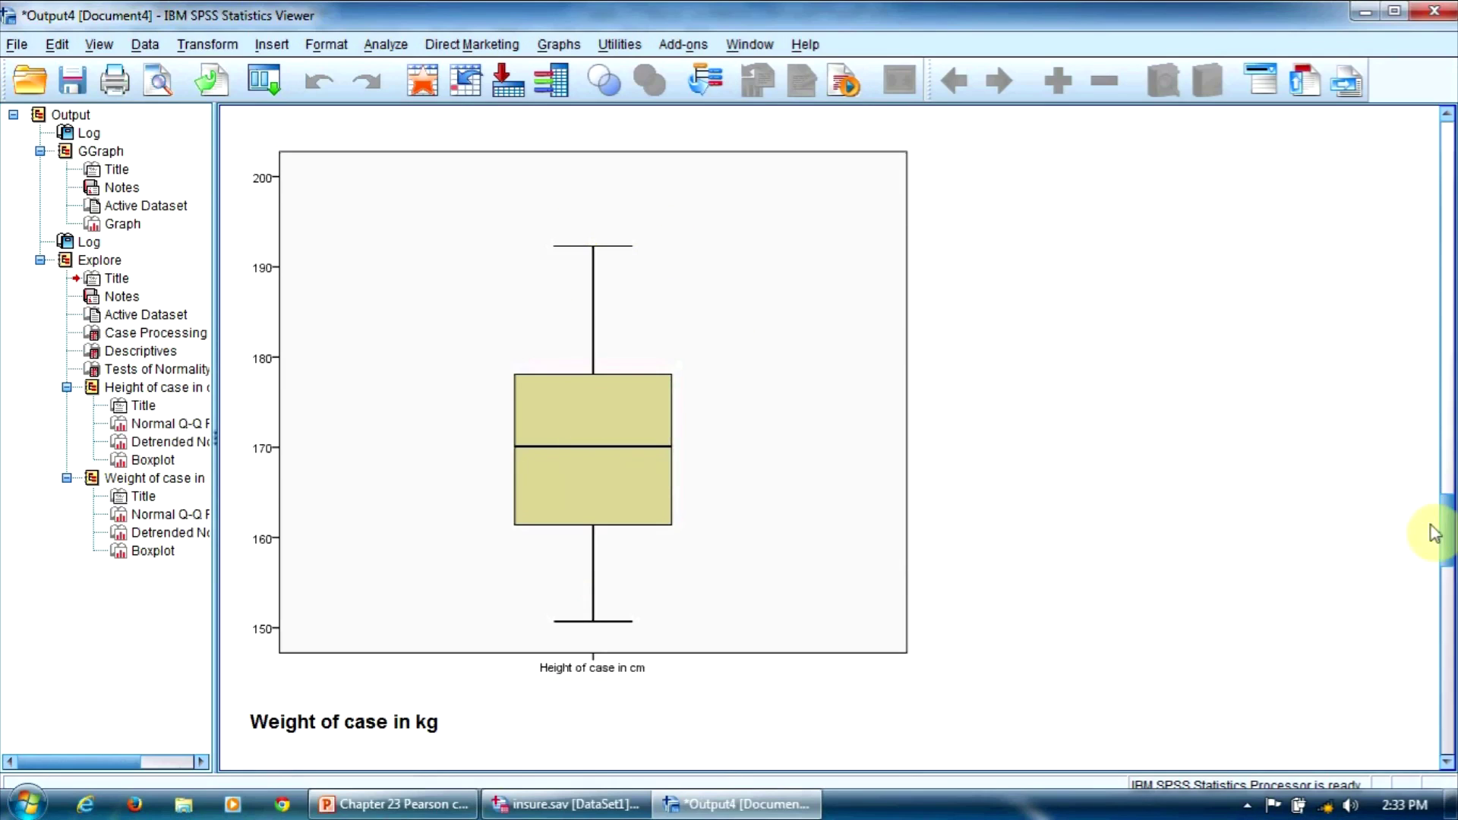
Step: Scroll to the Weight of case in kg boxplot, spanning about 53 to 98 kg
drag(1445, 535, 1444, 732)
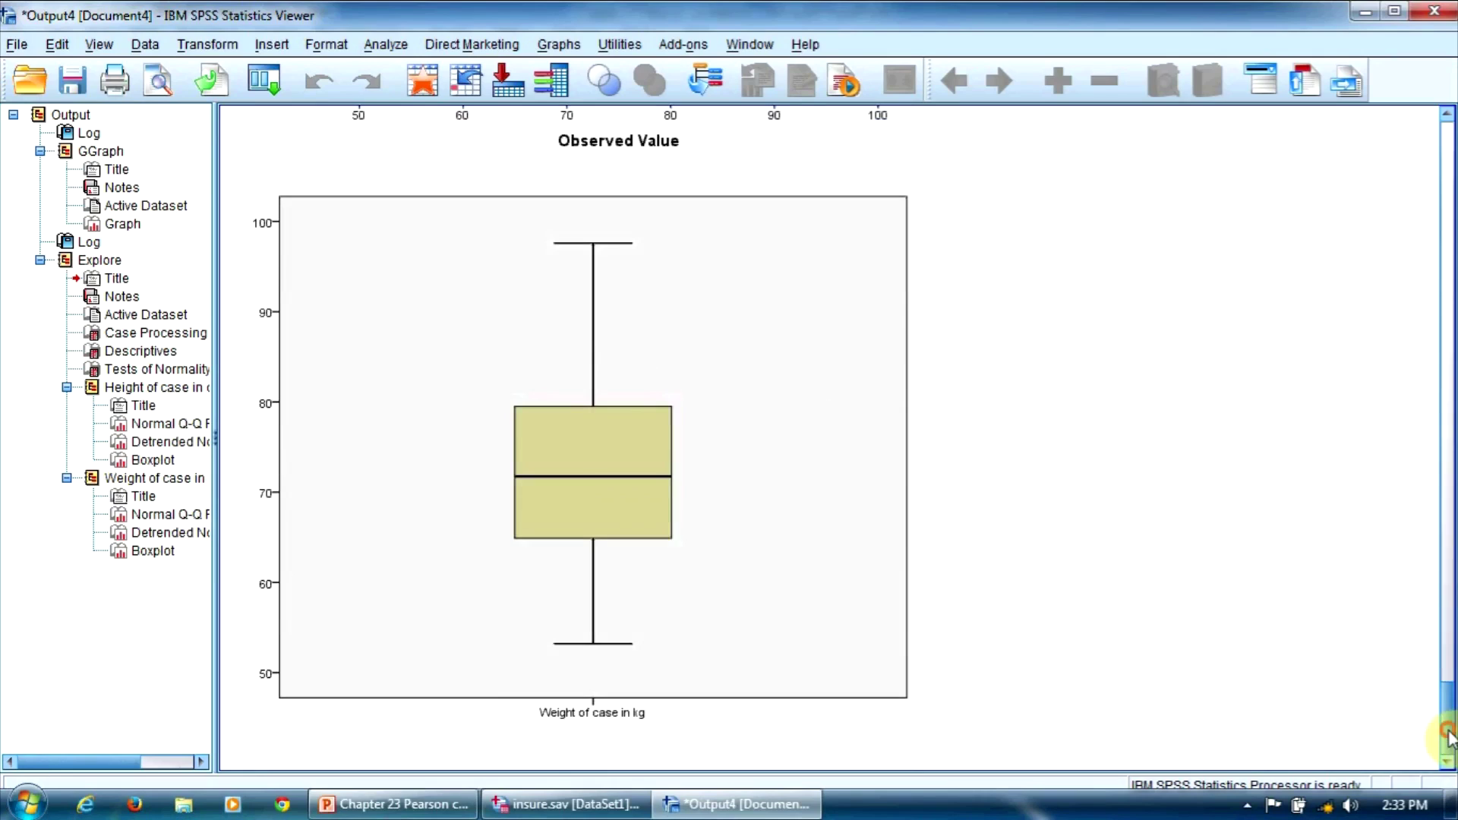